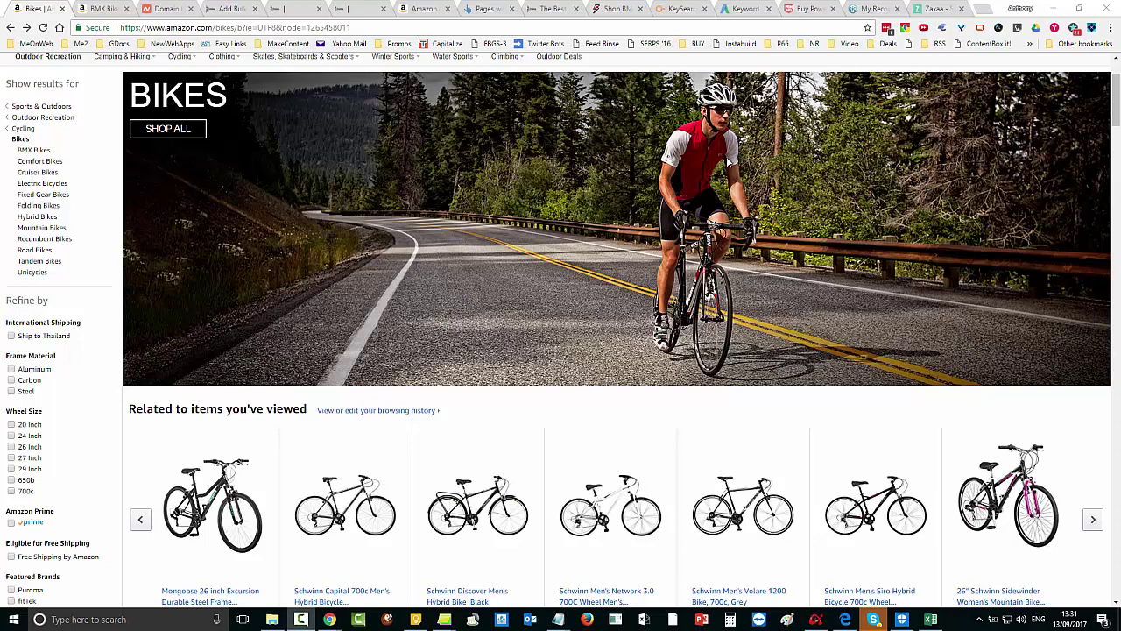
# - Compare Amazon's bike subcategories with the buybikes.online category menu, and view the site's Add Bulk Terms page
pyautogui.click(296, 9)
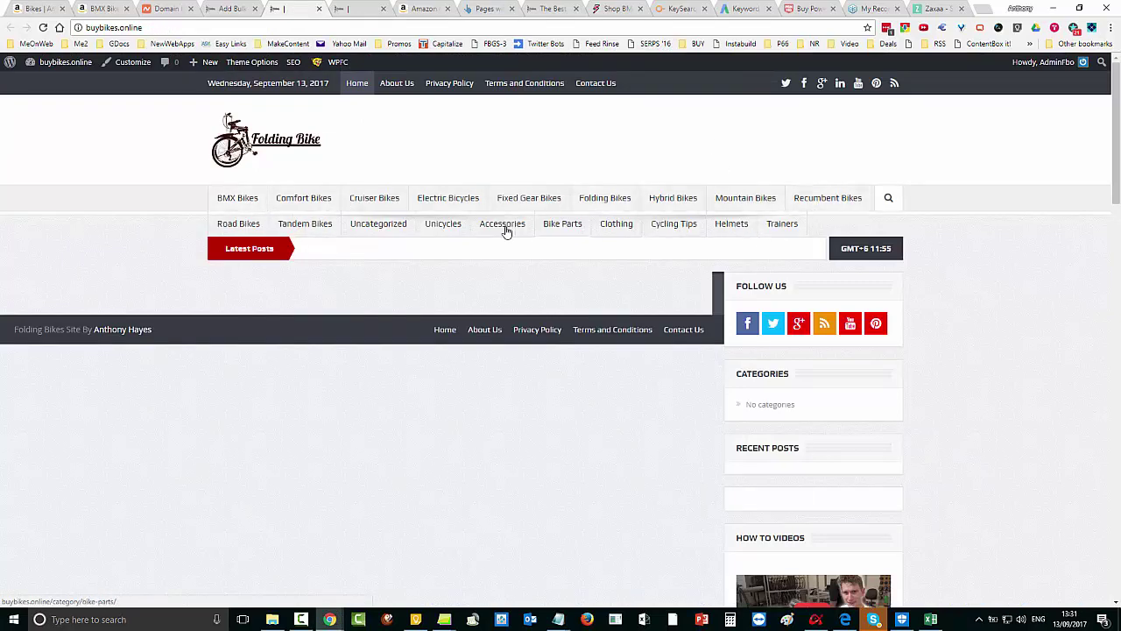
pyautogui.click(26, 9)
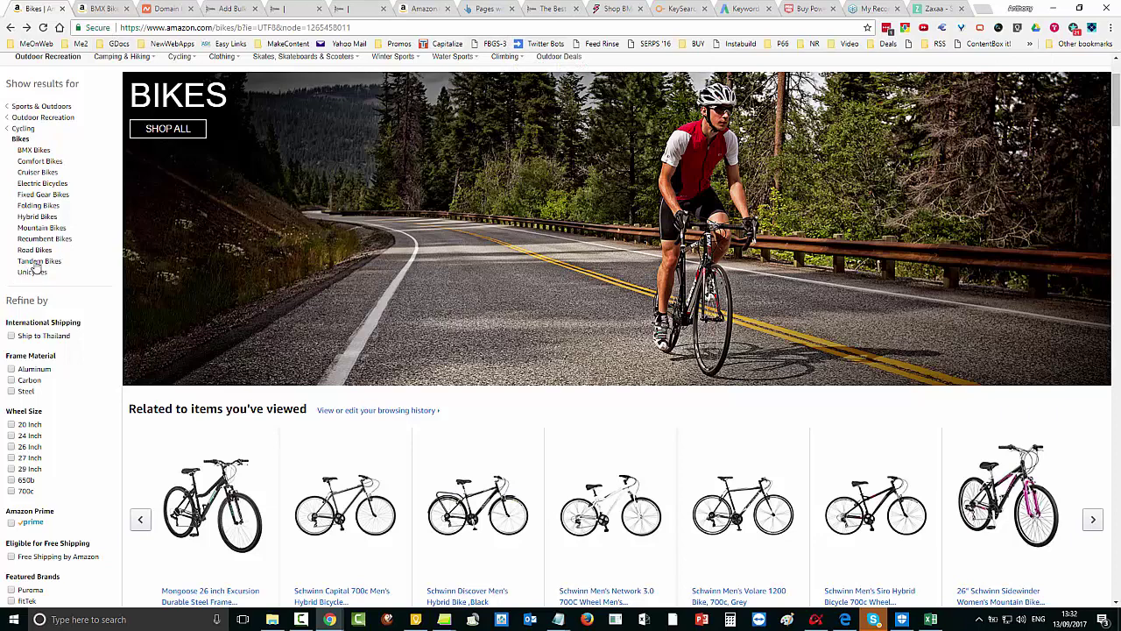
pyautogui.click(235, 12)
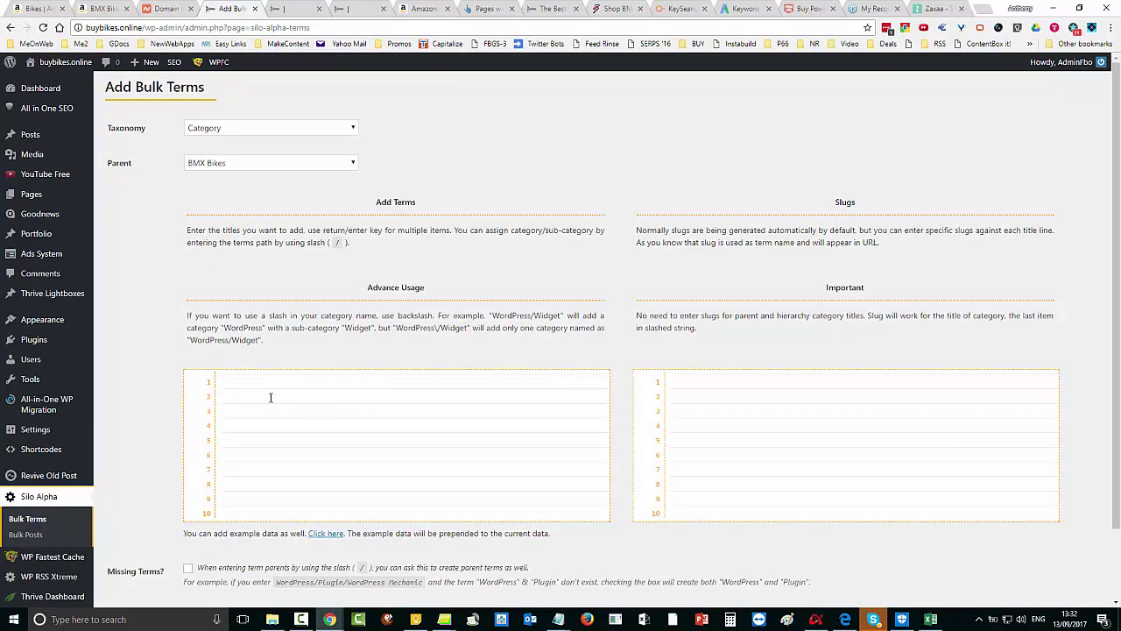
pyautogui.click(44, 11)
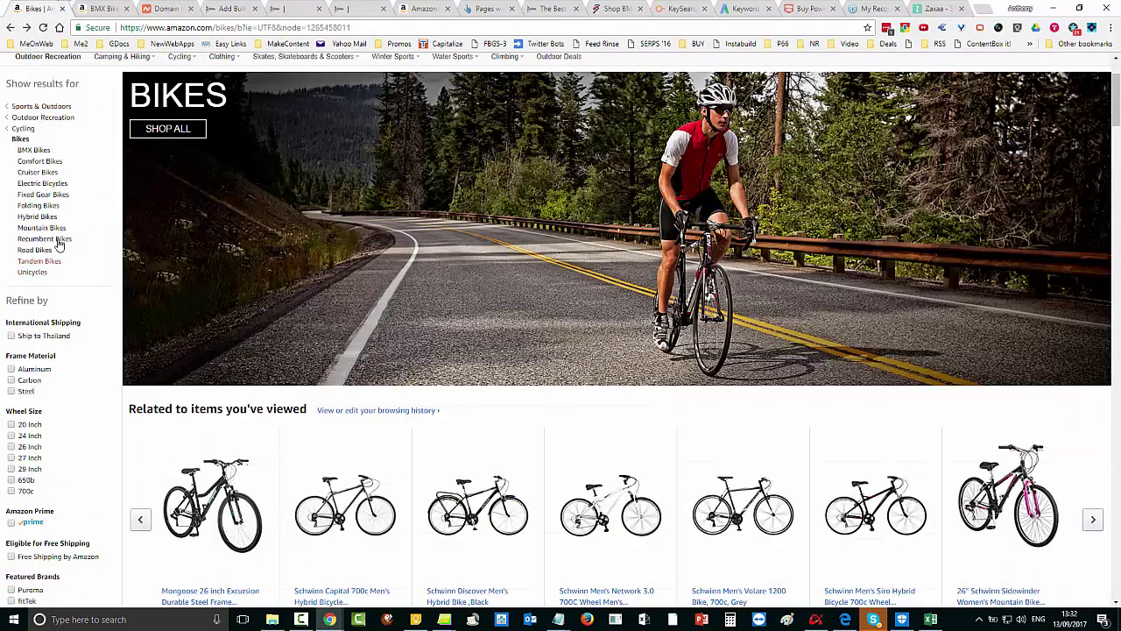
pyautogui.click(300, 10)
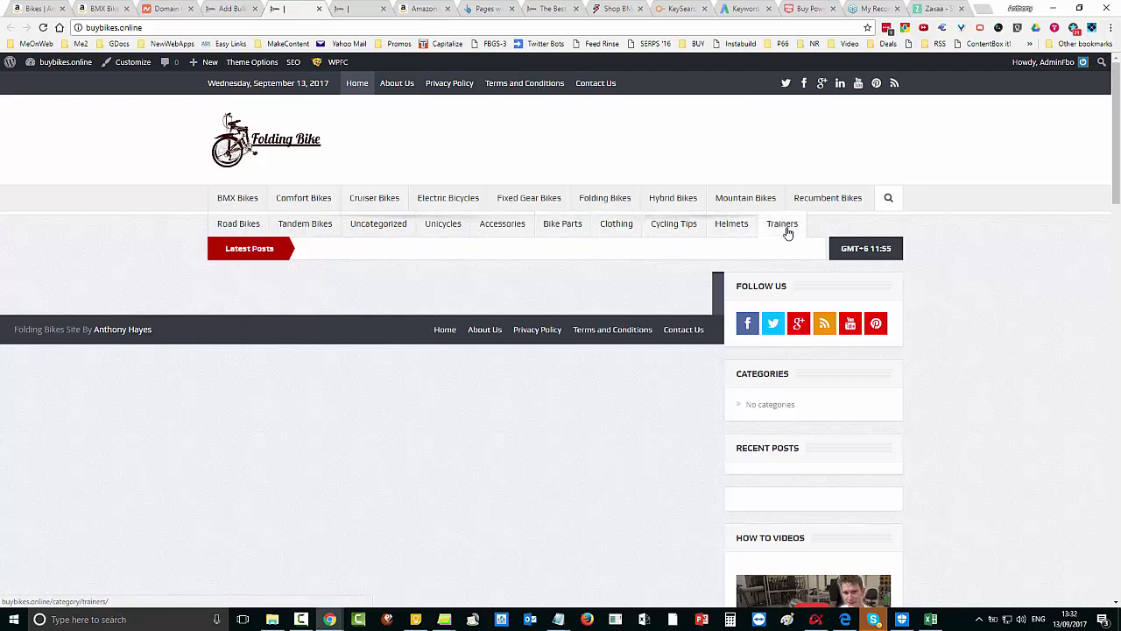
pyautogui.click(59, 7)
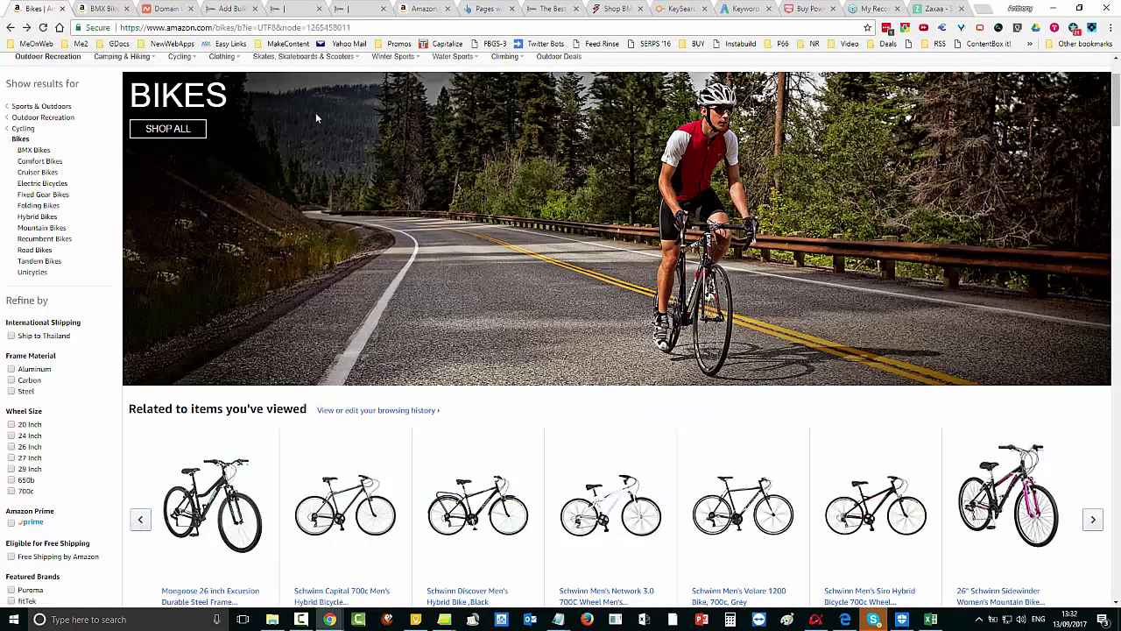
pyautogui.scroll(3, 272, 118)
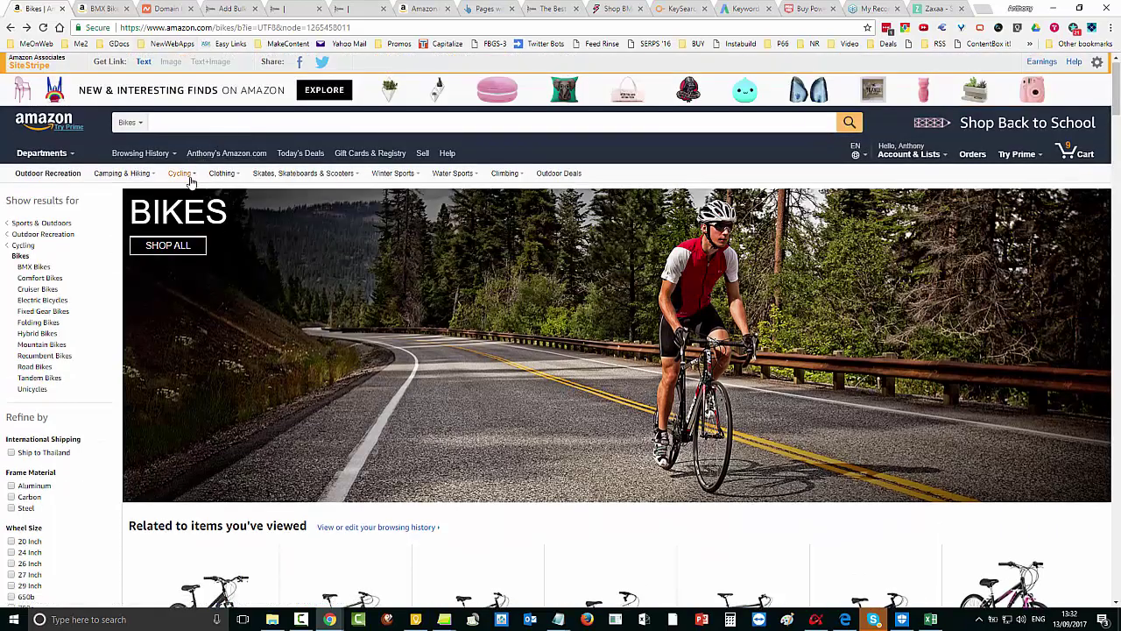
pyautogui.moveTo(182, 178)
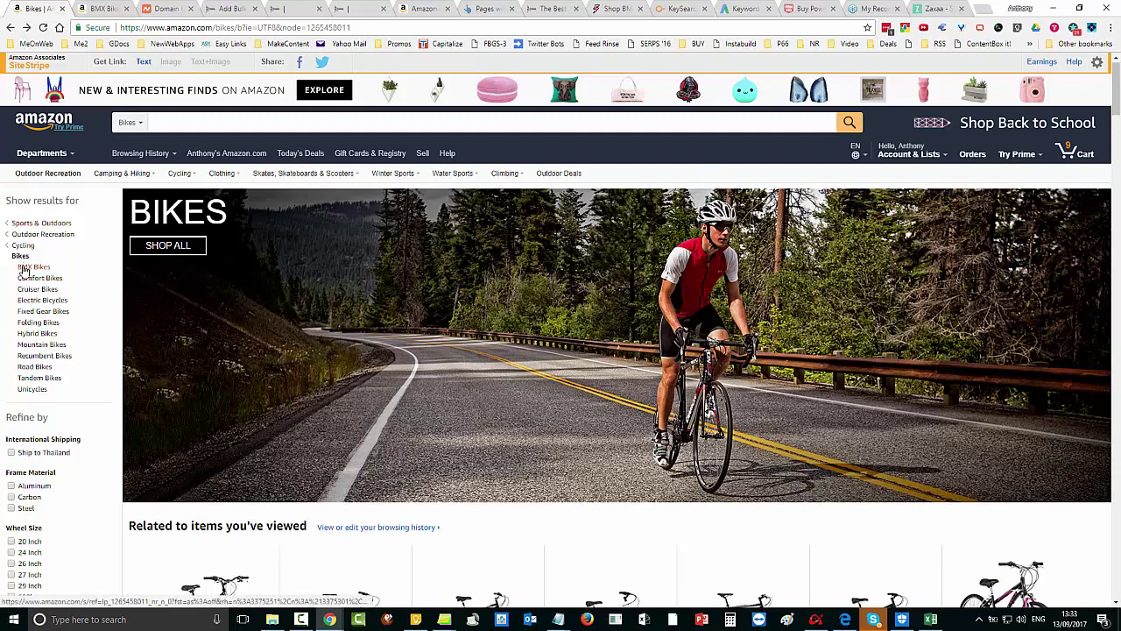
# - Examine the Featured Brands on Amazon's BMX Bikes page and the full Top Brands list in a separate tab
pyautogui.click(104, 8)
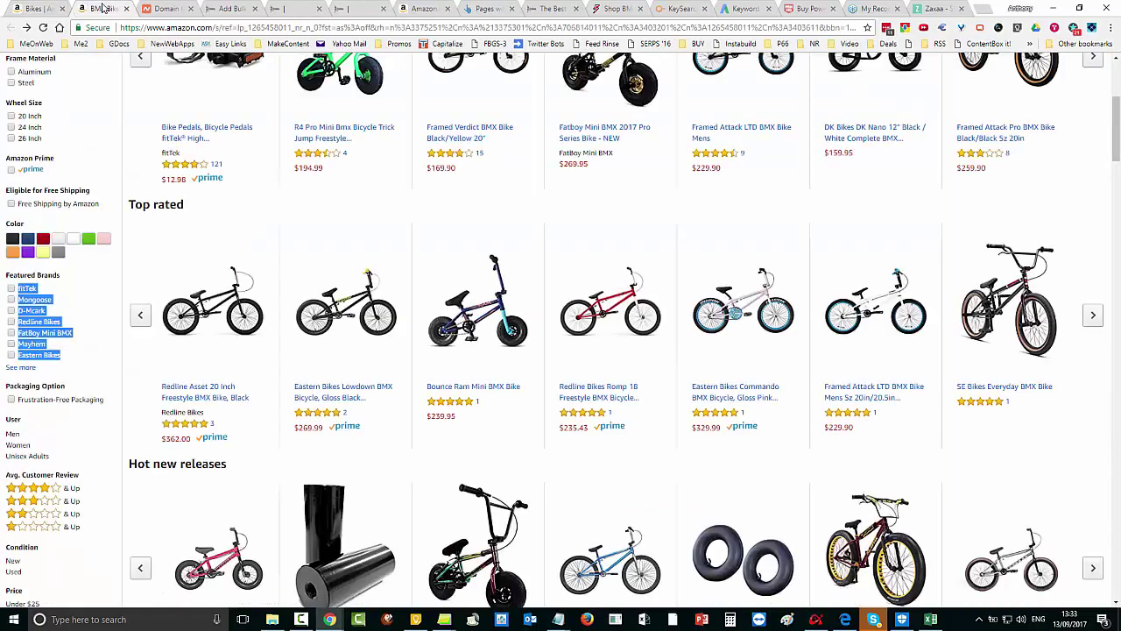
pyautogui.scroll(4, 484, 277)
pyautogui.scroll(-3, 489, 276)
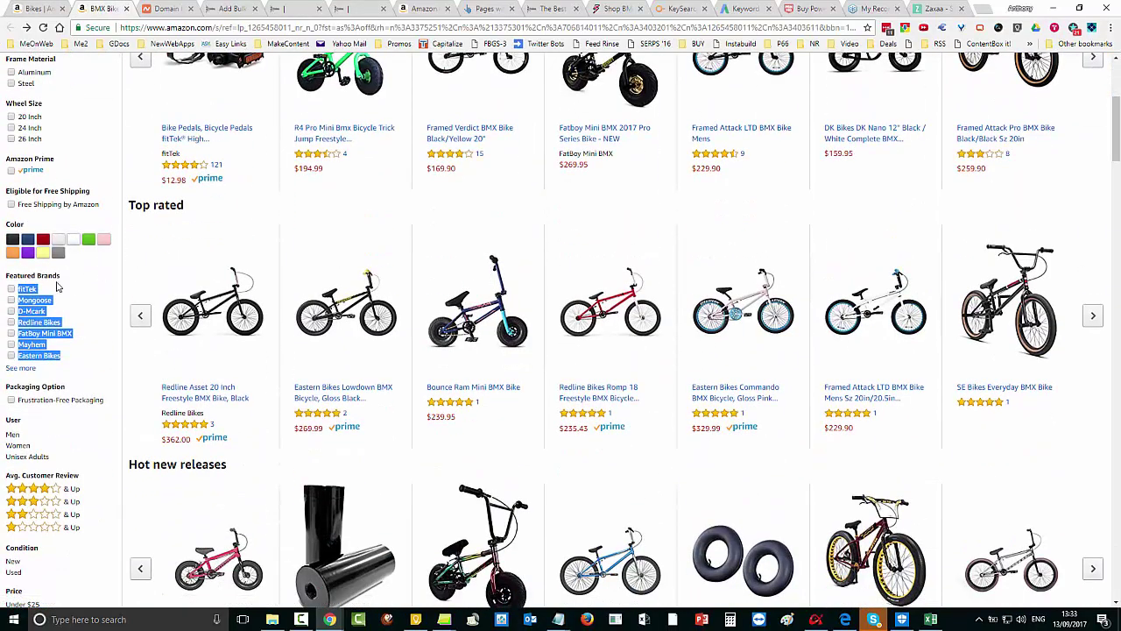
pyautogui.click(95, 279)
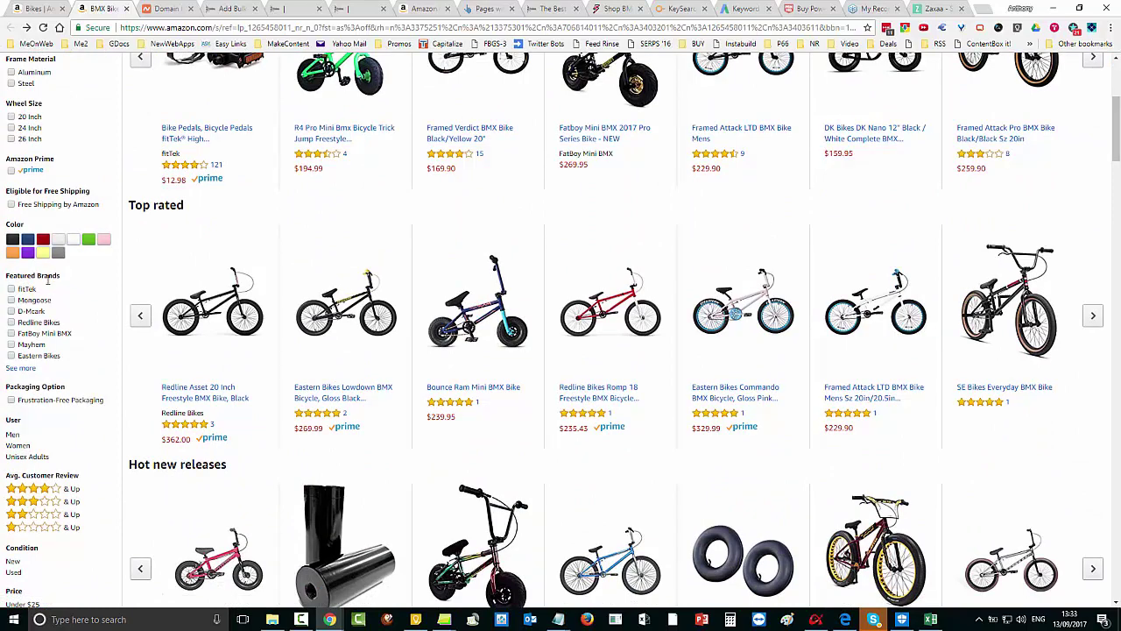
pyautogui.rightClick(26, 373)
pyautogui.click(53, 377)
pyautogui.click(155, 11)
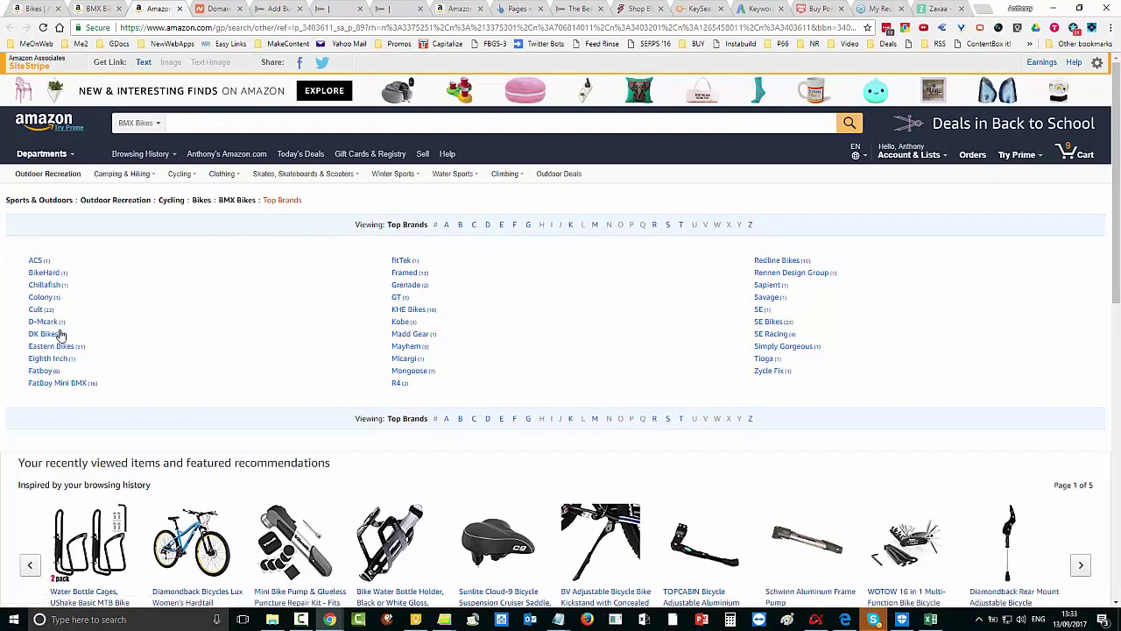
pyautogui.click(180, 9)
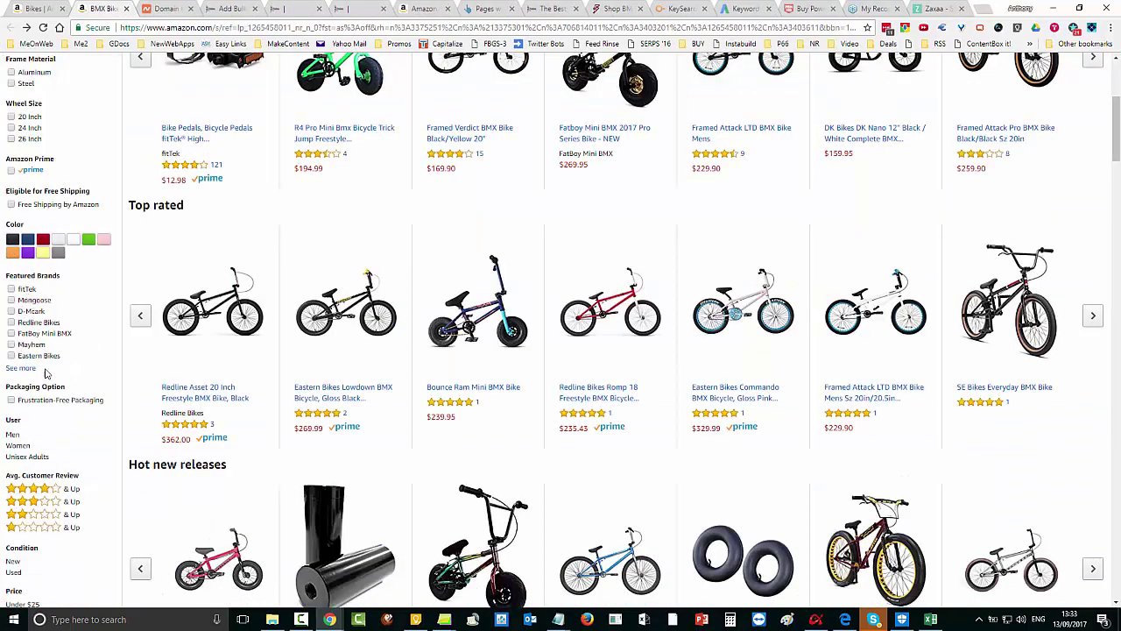
# - Copy the Featured Brands names from fitTek through Eastern Bikes on Amazon's BMX Bikes page
pyautogui.click(26, 287)
pyautogui.moveTo(21, 289); pyautogui.dragTo(70, 361)
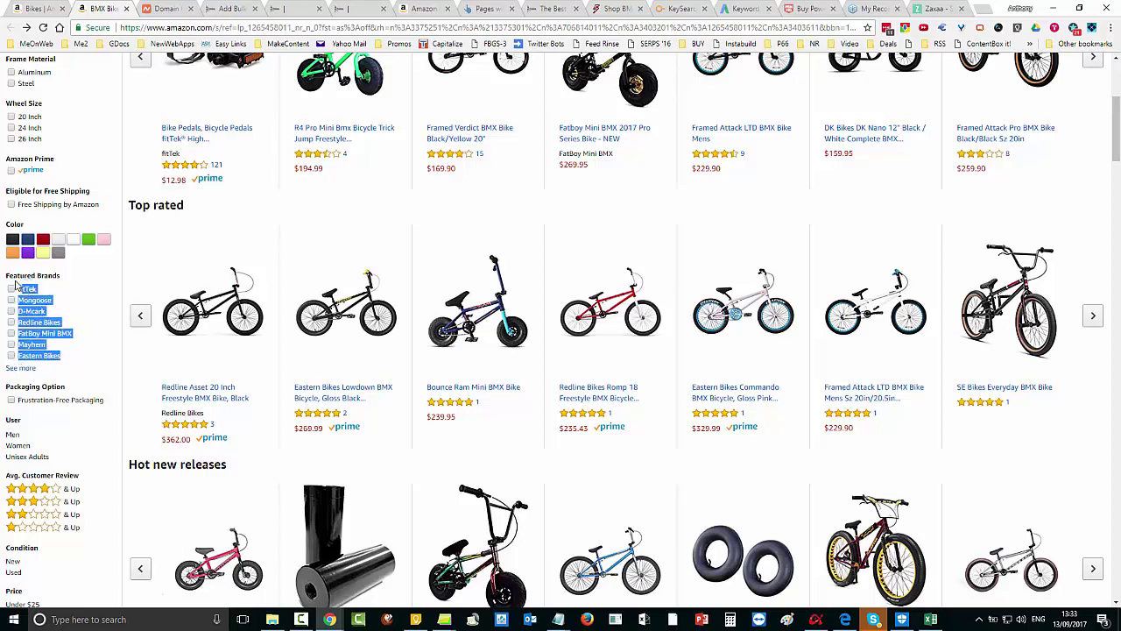
pyautogui.moveTo(18, 287); pyautogui.dragTo(67, 363)
pyautogui.rightClick(76, 357)
pyautogui.click(100, 362)
# - Paste the copied brand names into Add Terms under the BMX Bikes parent category and clear the list without submitting
pyautogui.click(293, 8)
pyautogui.click(246, 9)
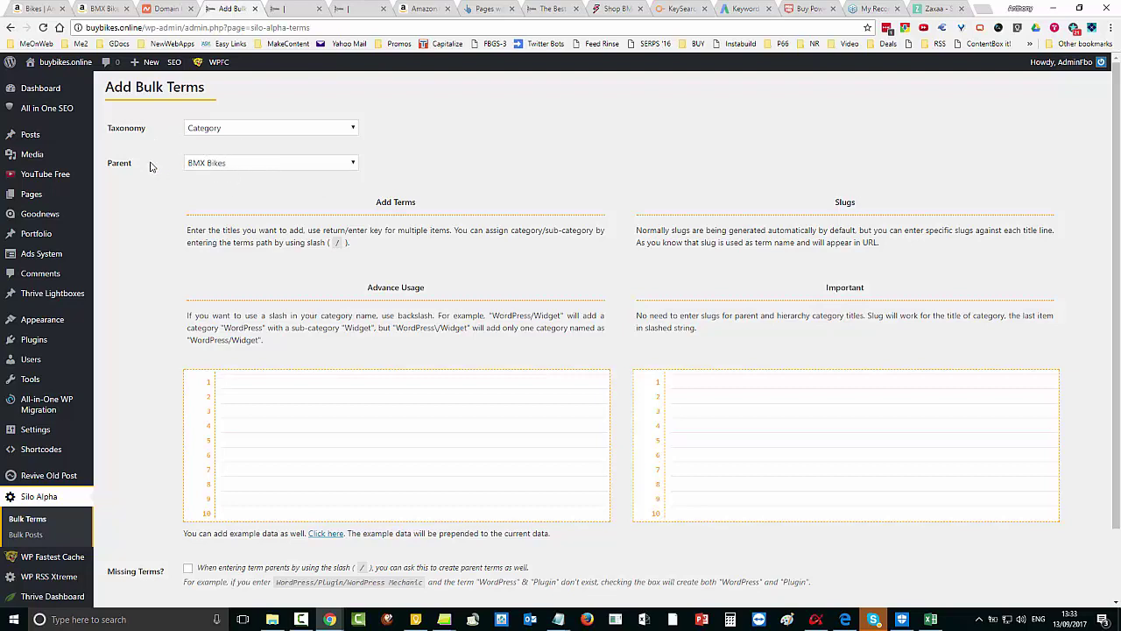
pyautogui.rightClick(250, 382)
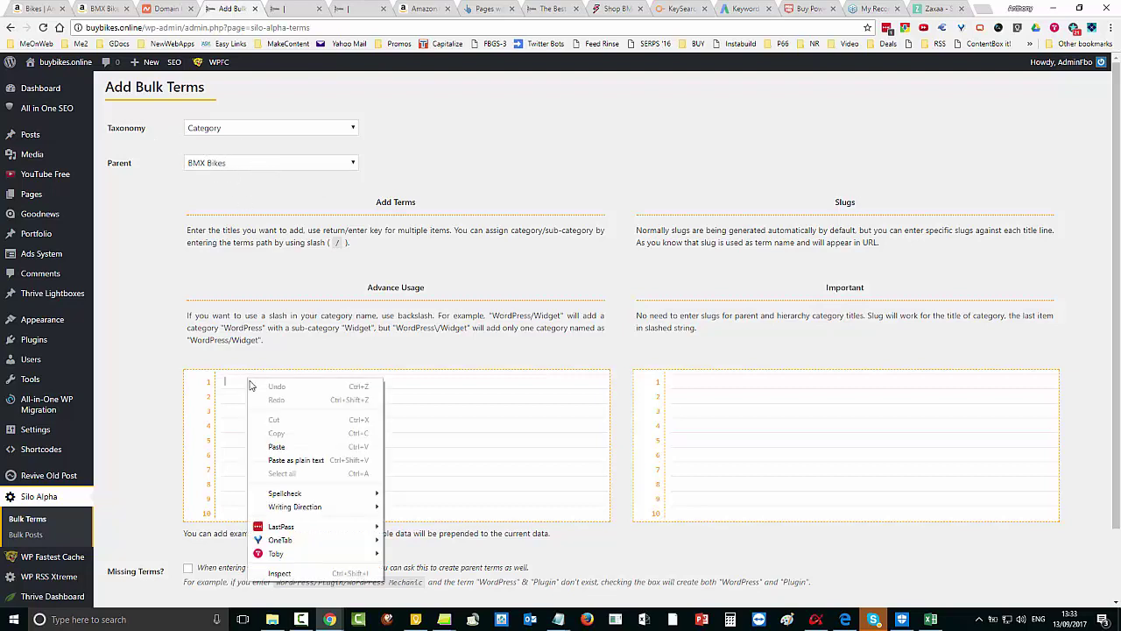
pyautogui.click(307, 447)
pyautogui.scroll(-1, 173, 540)
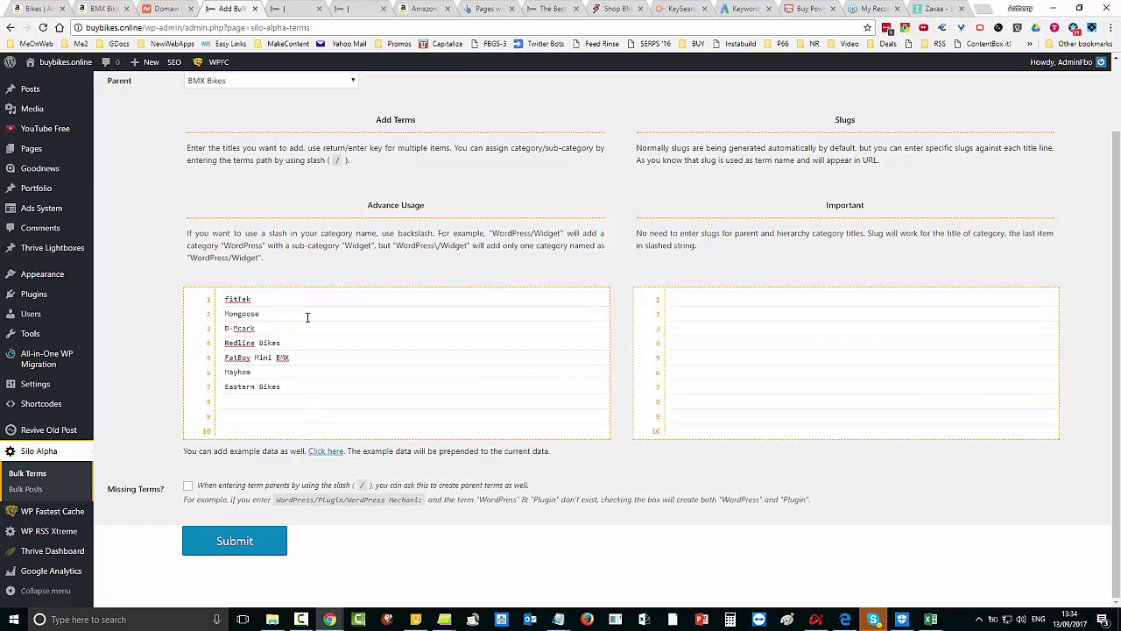
pyautogui.moveTo(275, 386); pyautogui.dragTo(224, 296)
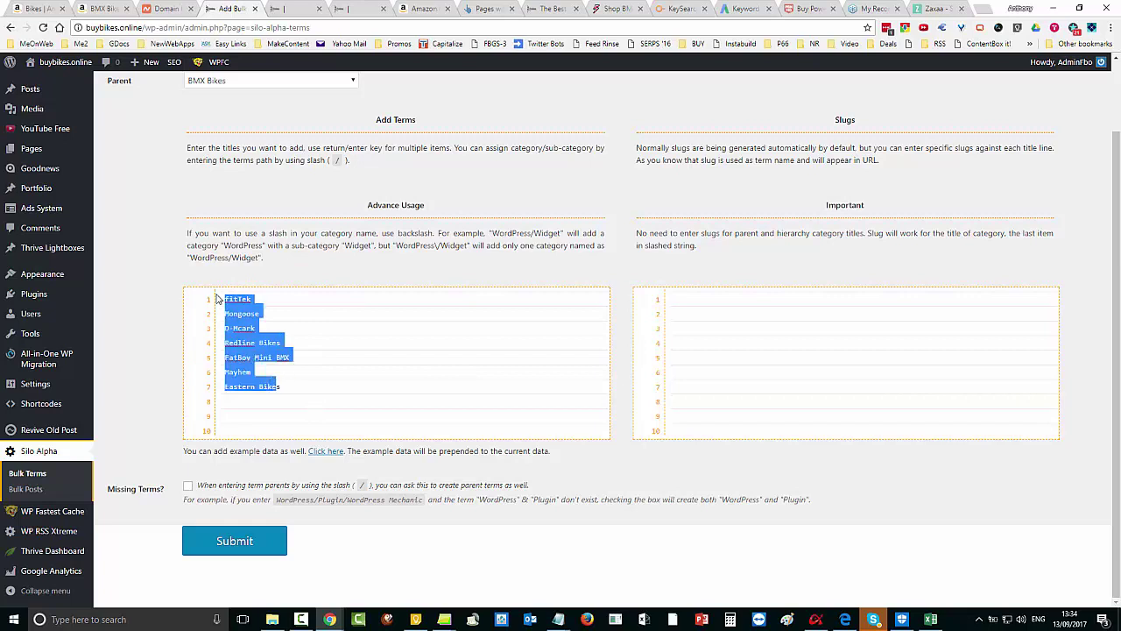
pyautogui.press('BackSpace')
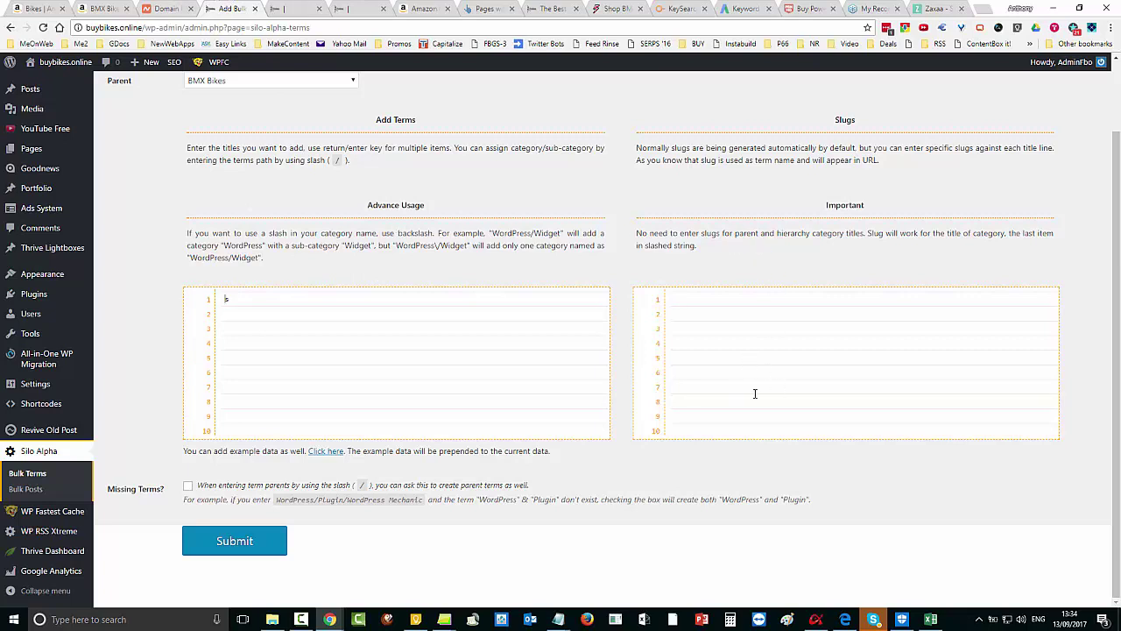
# - Switch to Traffic Scout Alpha and look through the Amazon Tool's product results for Mongoose BMX Bikes
pyautogui.click(816, 622)
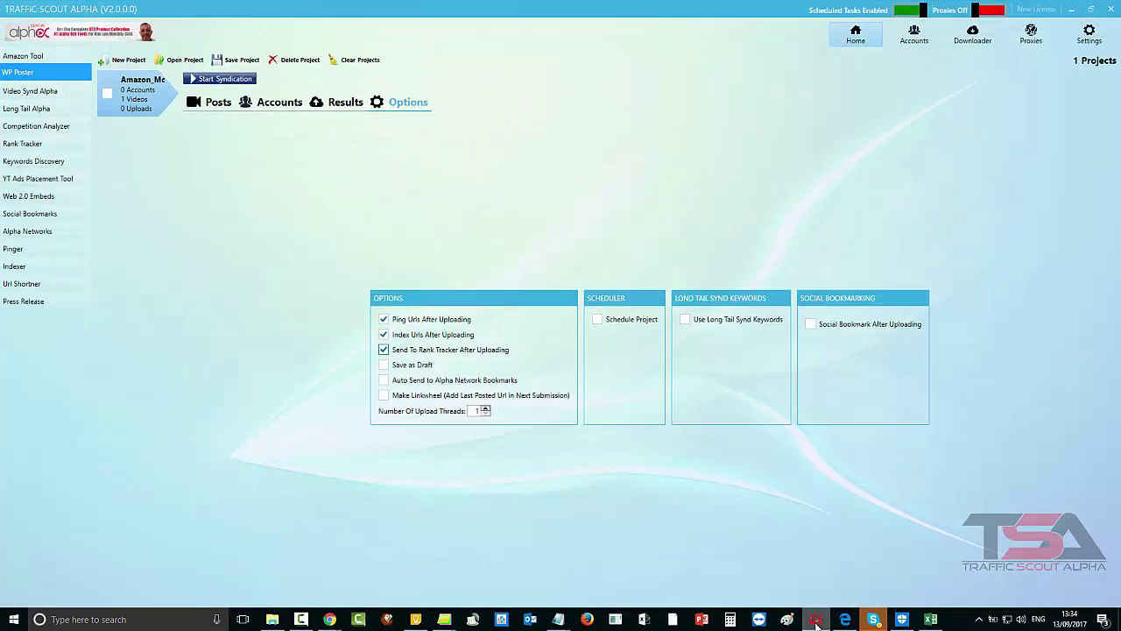
pyautogui.click(22, 58)
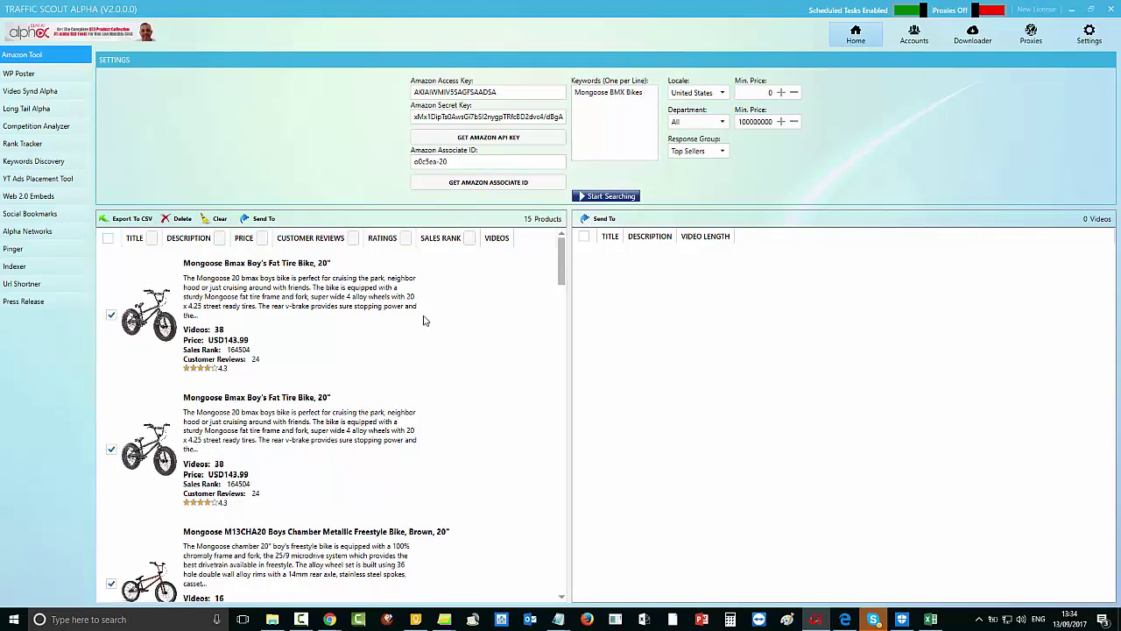
pyautogui.scroll(-1, 424, 320)
pyautogui.scroll(-4, 424, 320)
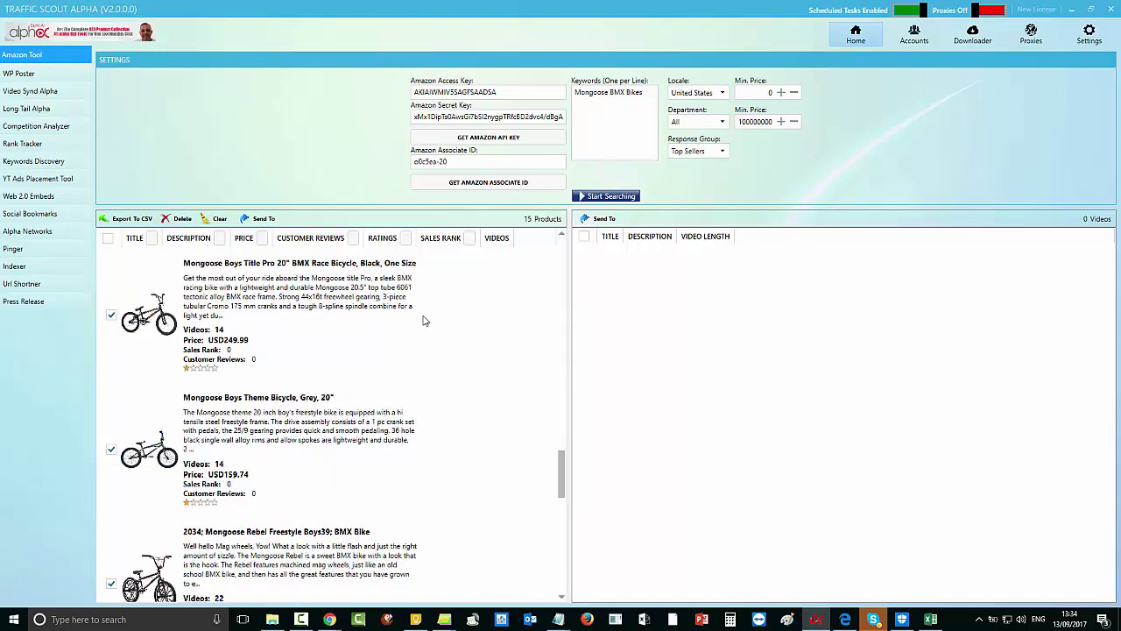
pyautogui.scroll(-5, 423, 321)
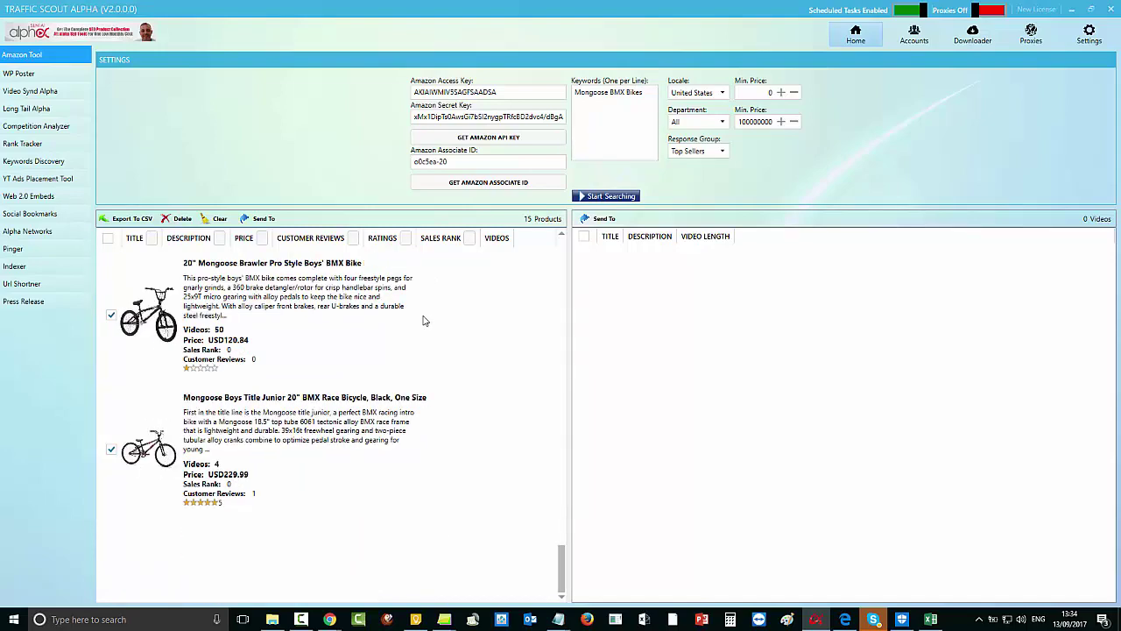
pyautogui.scroll(10, 423, 321)
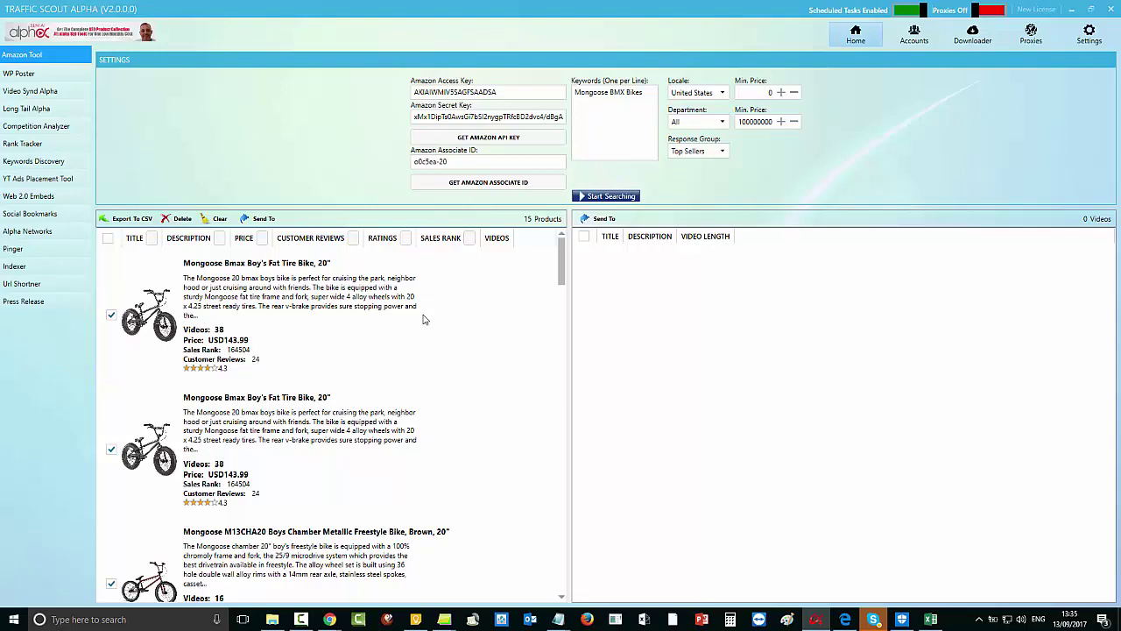
# - Examine the descriptions, prices, ratings and video counts of the individual Mongoose bikes, starting from the first product
pyautogui.click(446, 318)
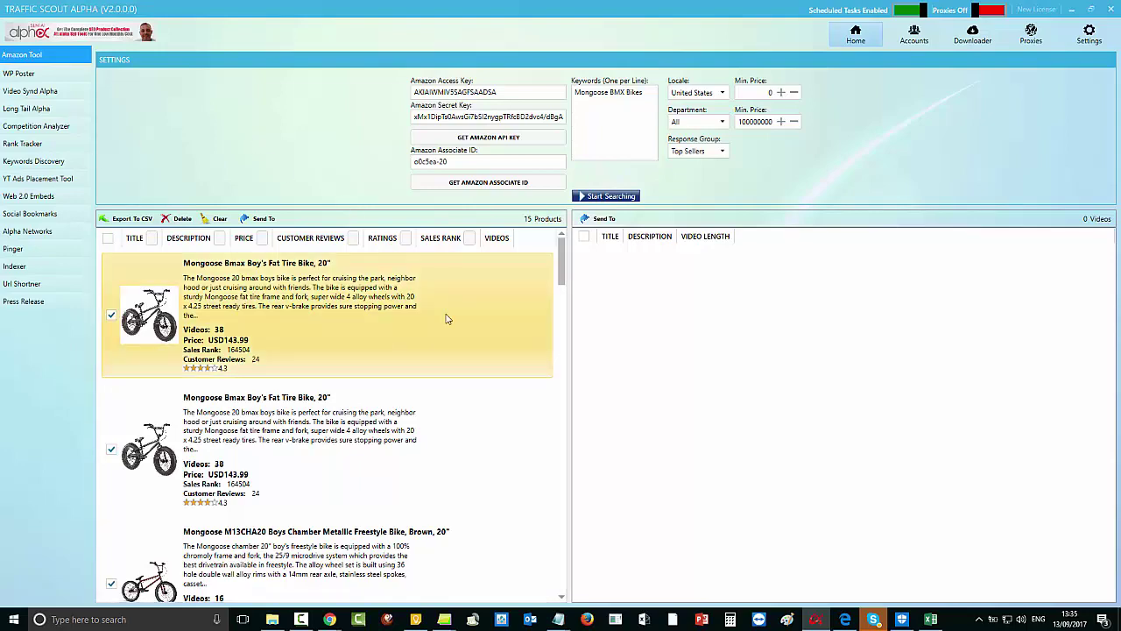
pyautogui.scroll(-4, 499, 375)
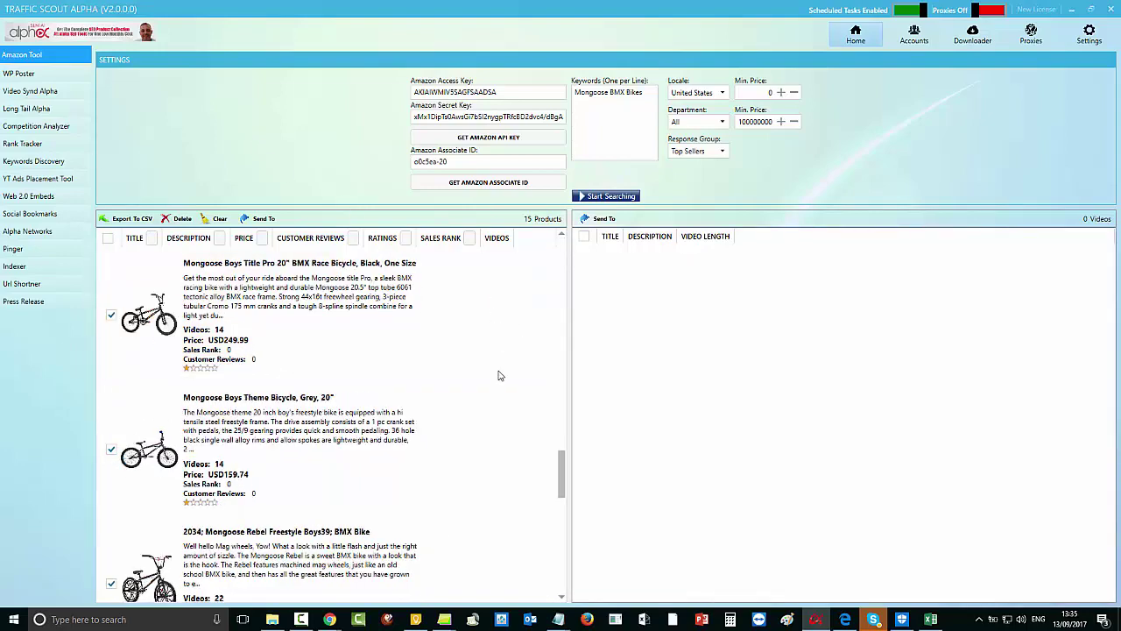
pyautogui.scroll(5, 499, 376)
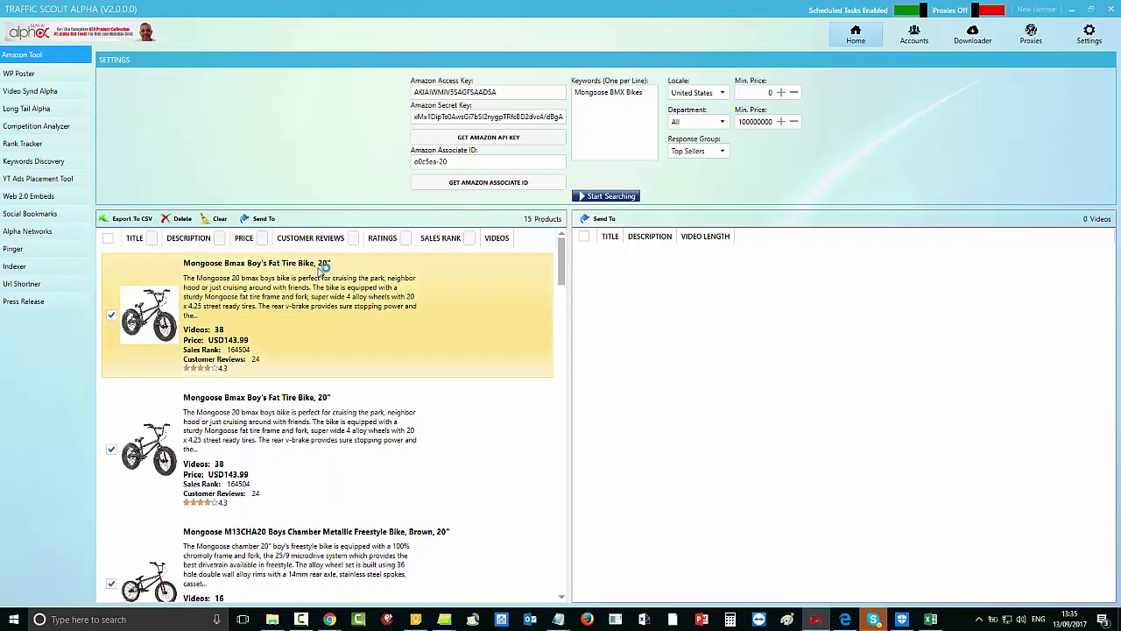
pyautogui.scroll(-2, 476, 405)
pyautogui.scroll(-5, 474, 407)
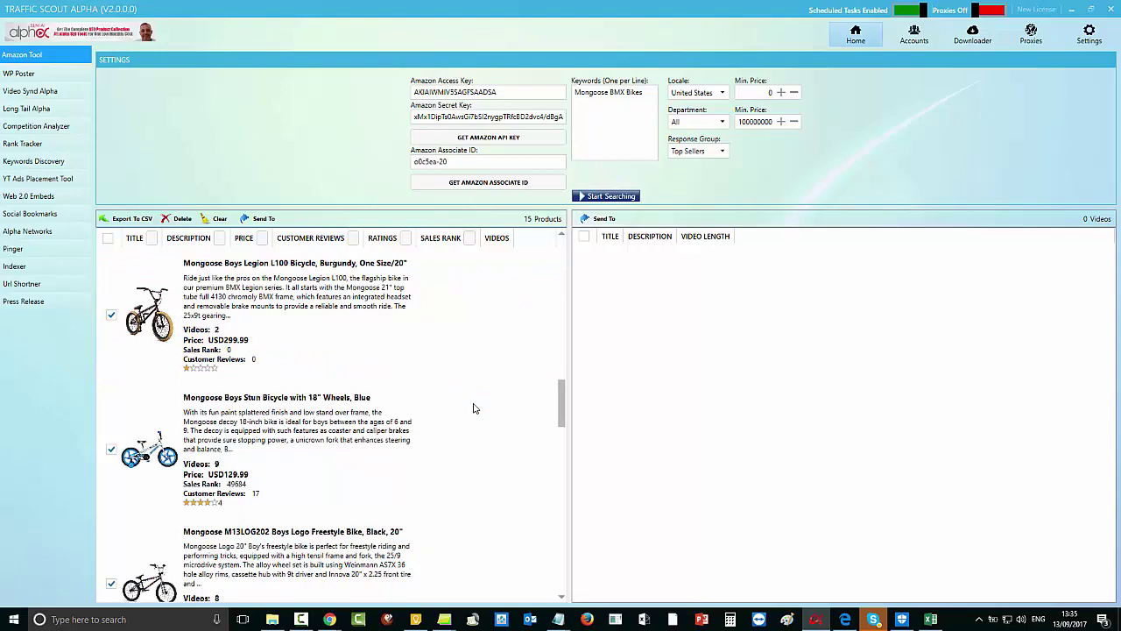
pyautogui.scroll(-5, 474, 408)
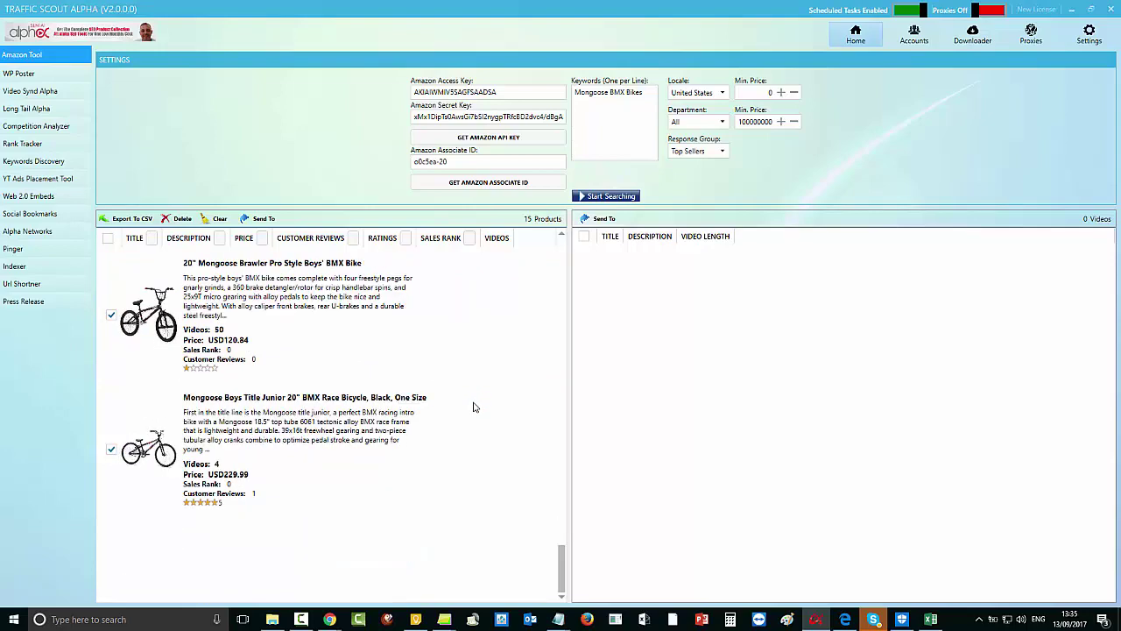
pyautogui.scroll(7, 298, 321)
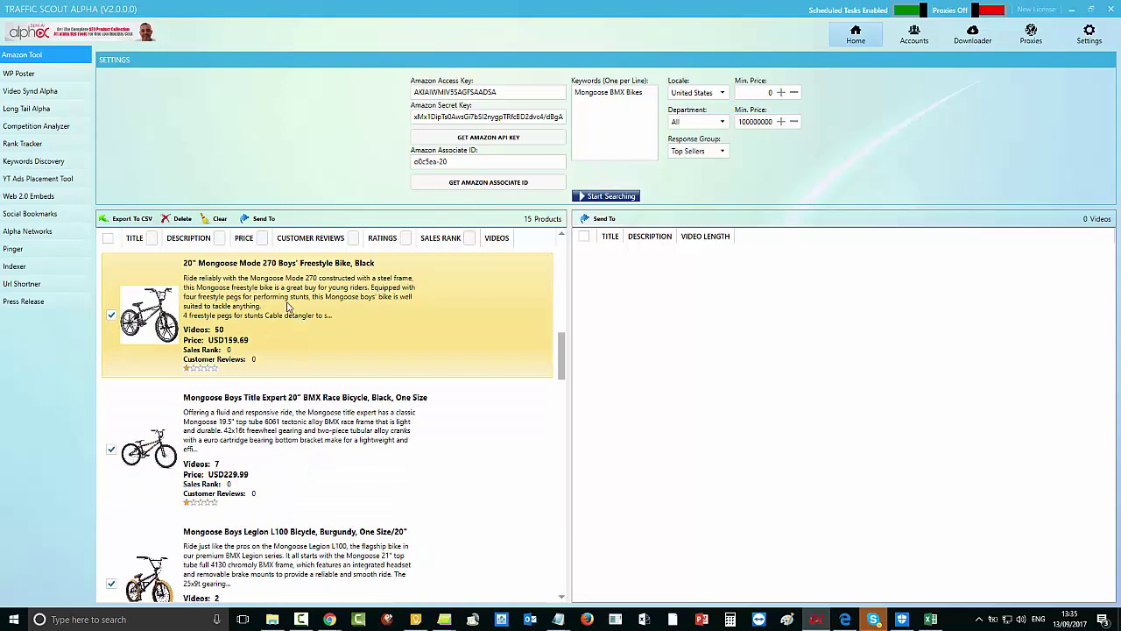
pyautogui.scroll(-5, 342, 341)
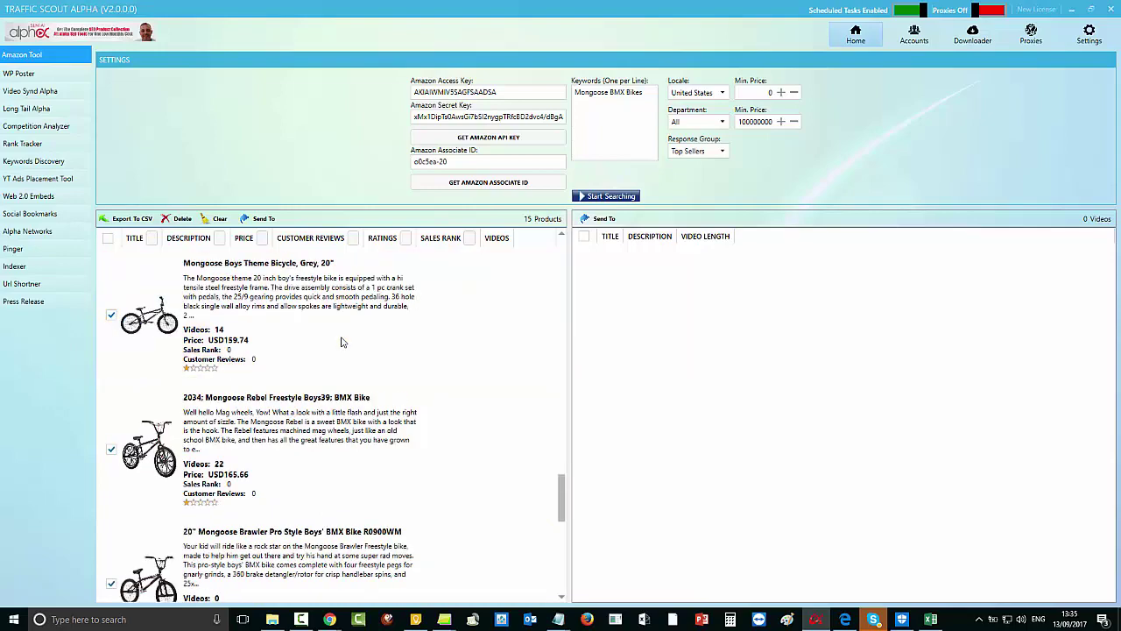
pyautogui.scroll(10, 343, 341)
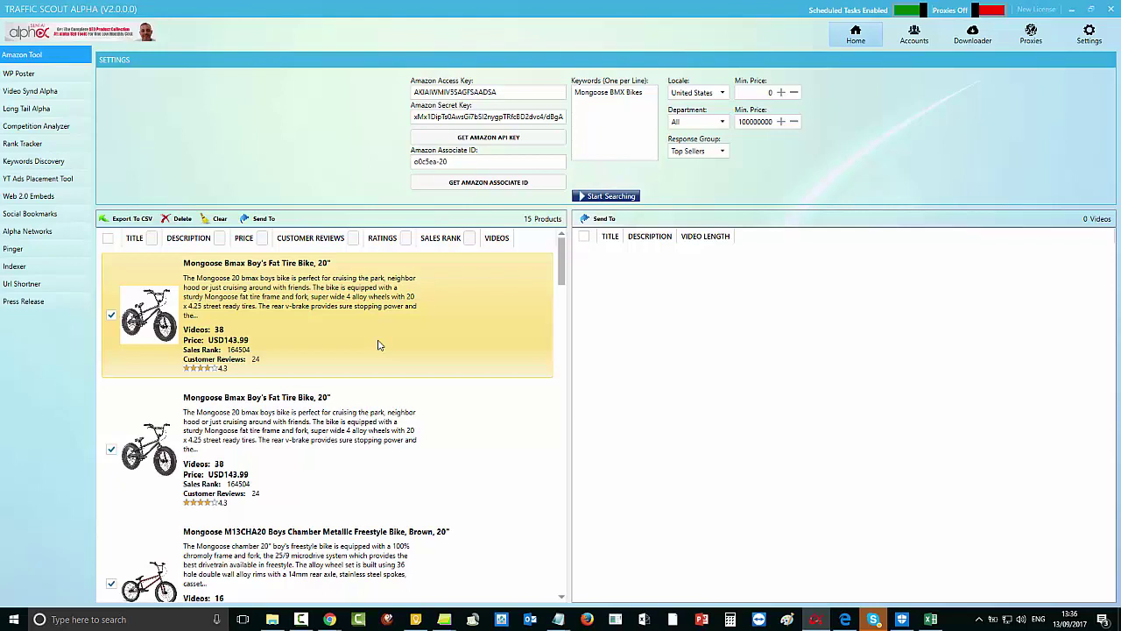
# - Check the Response Group options for the Amazon product search and review the end of the product list
pyautogui.click(715, 154)
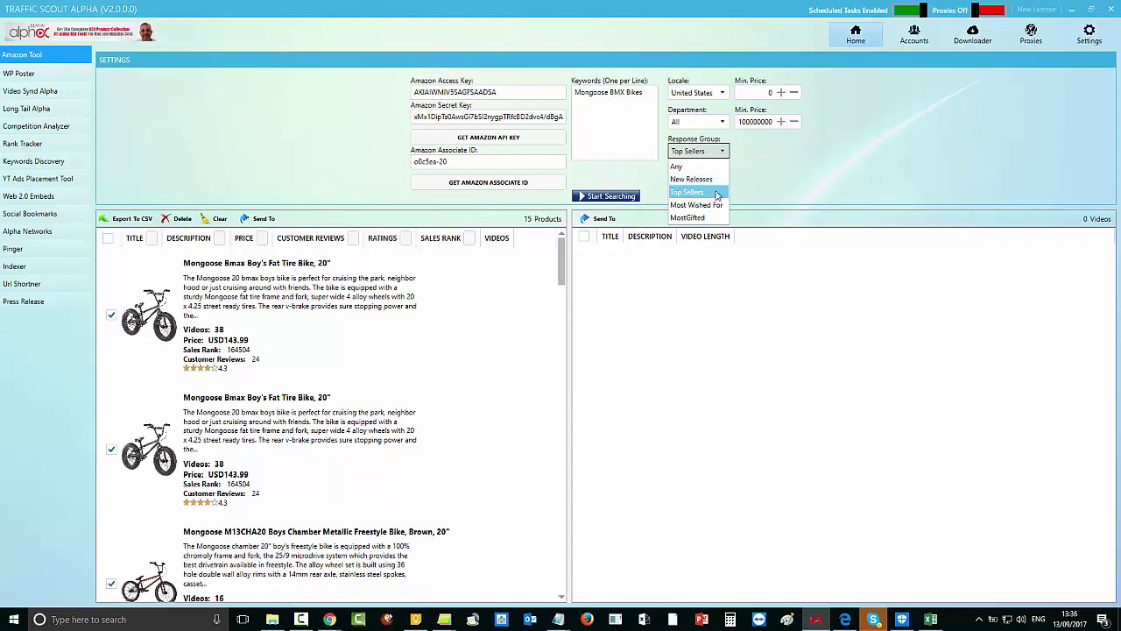
pyautogui.click(815, 189)
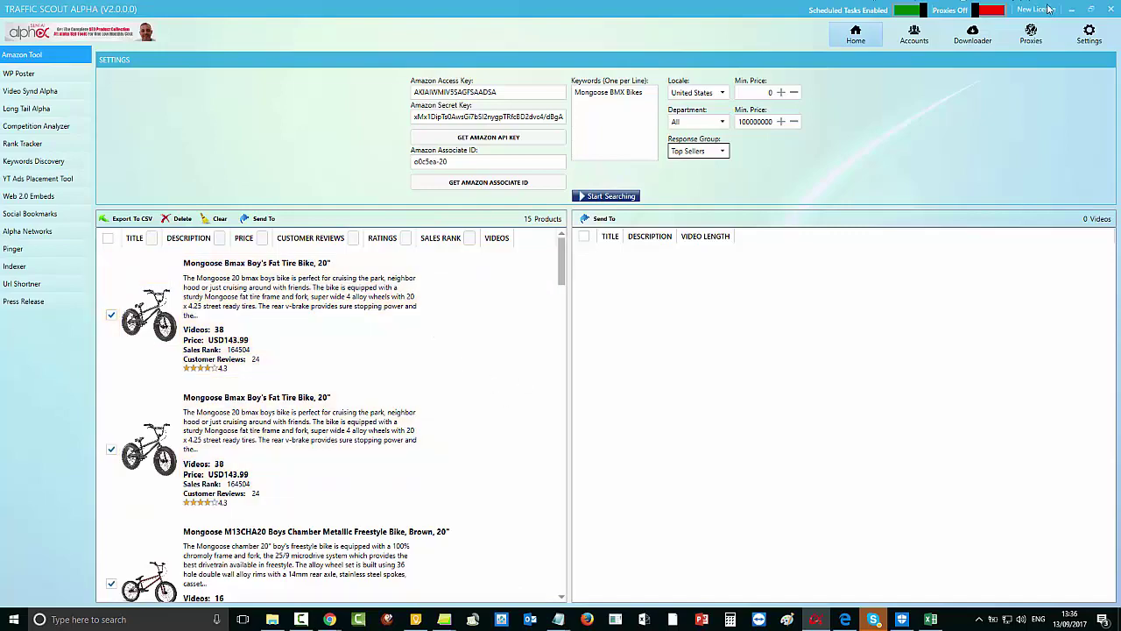
pyautogui.scroll(-3, 445, 419)
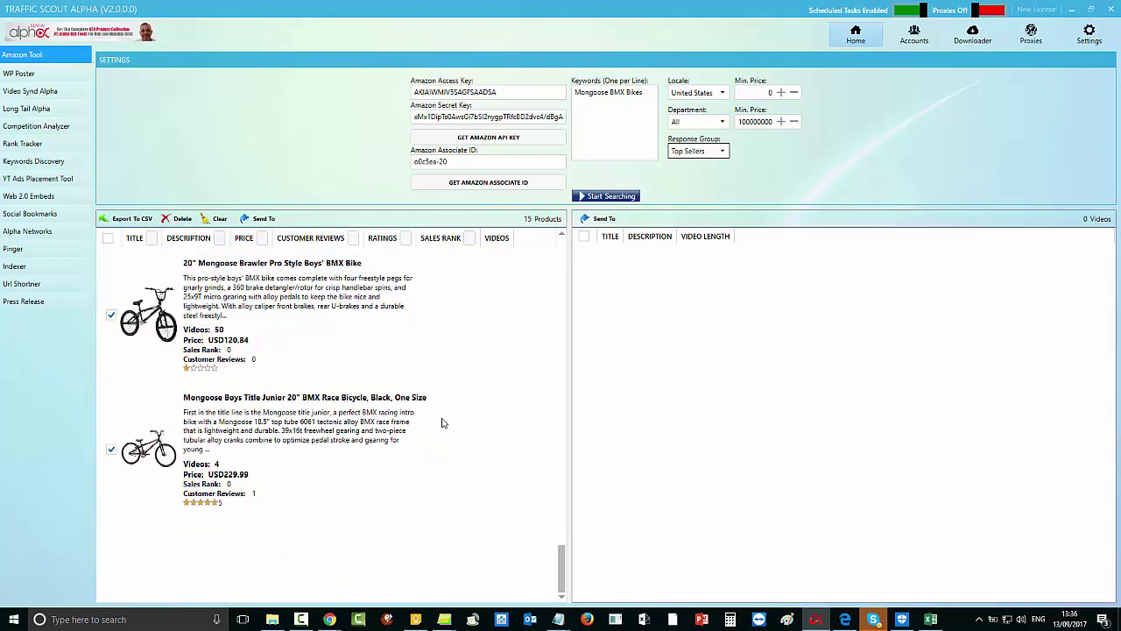
# - Return to the first Mongoose product and select the Mongoose BMX Bikes search keyword
pyautogui.scroll(2, 442, 422)
pyautogui.scroll(1, 444, 422)
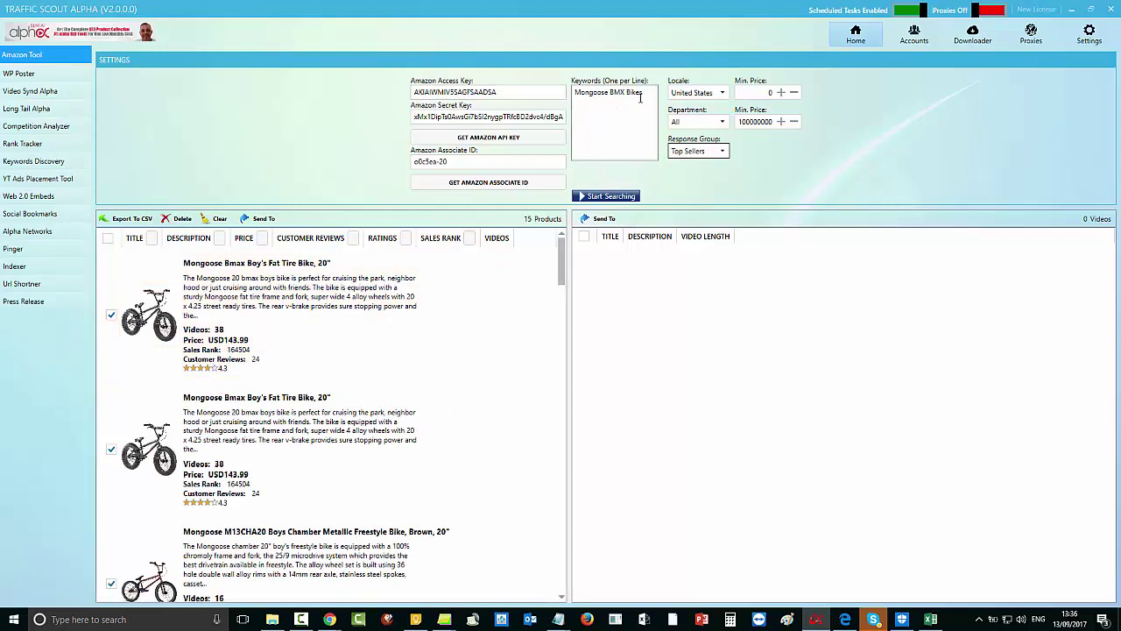
pyautogui.moveTo(643, 93); pyautogui.dragTo(577, 95)
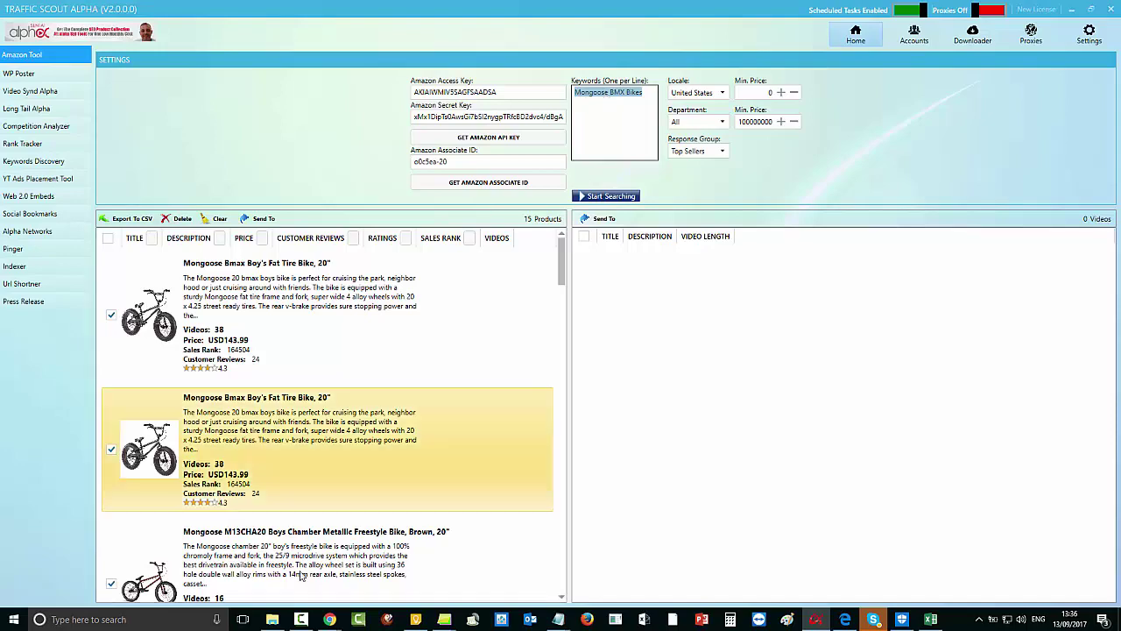
# - Switch to KeySearch in Chrome and review the filtered keywords for mongoose boys bmx bikes and the available export formats
pyautogui.click(330, 620)
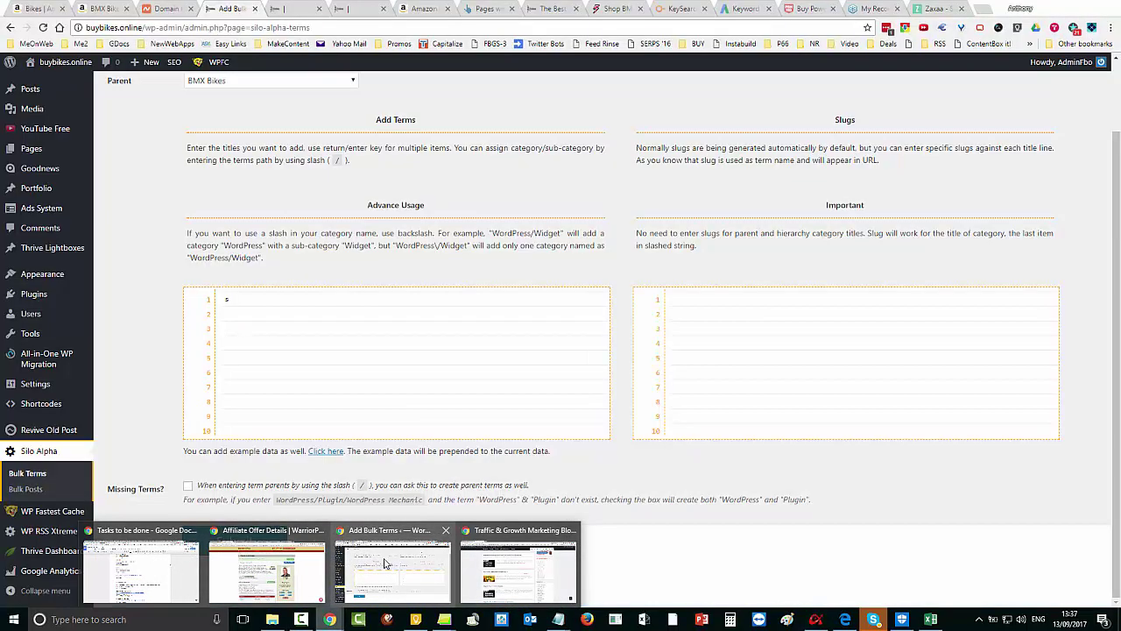
pyautogui.click(386, 564)
pyautogui.click(682, 8)
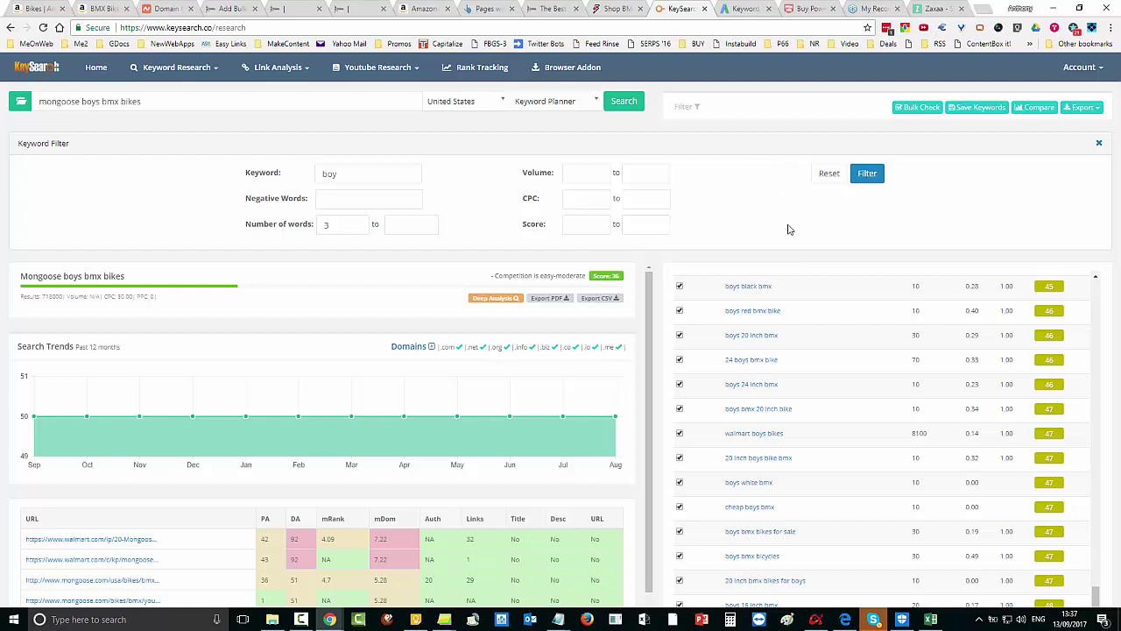
pyautogui.click(333, 223)
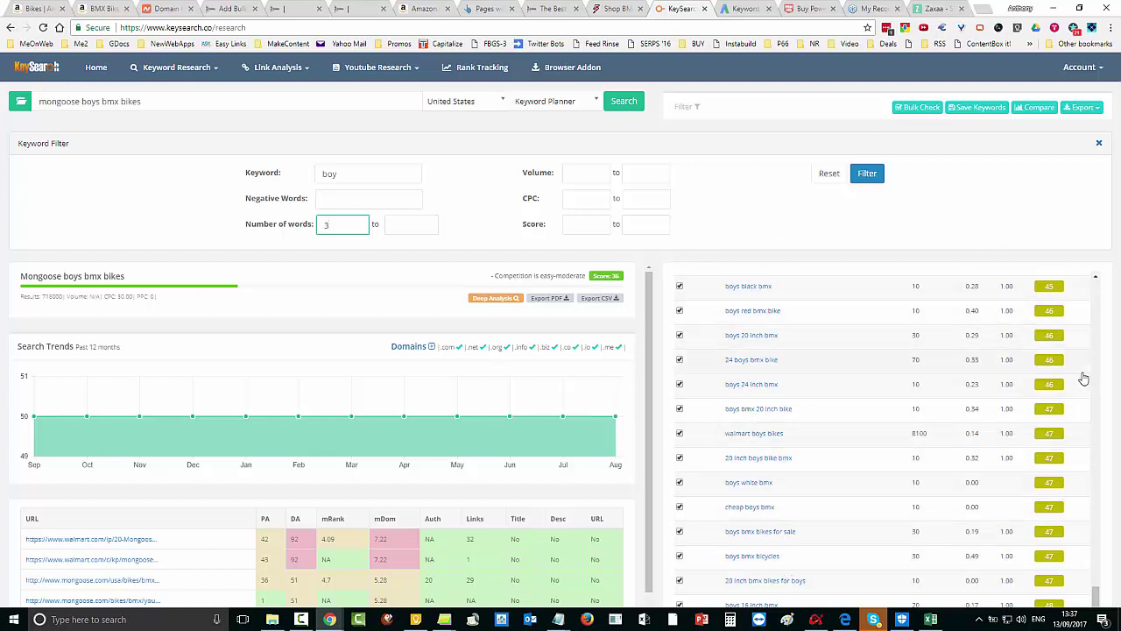
pyautogui.scroll(1, 1080, 410)
pyautogui.scroll(10, 1081, 410)
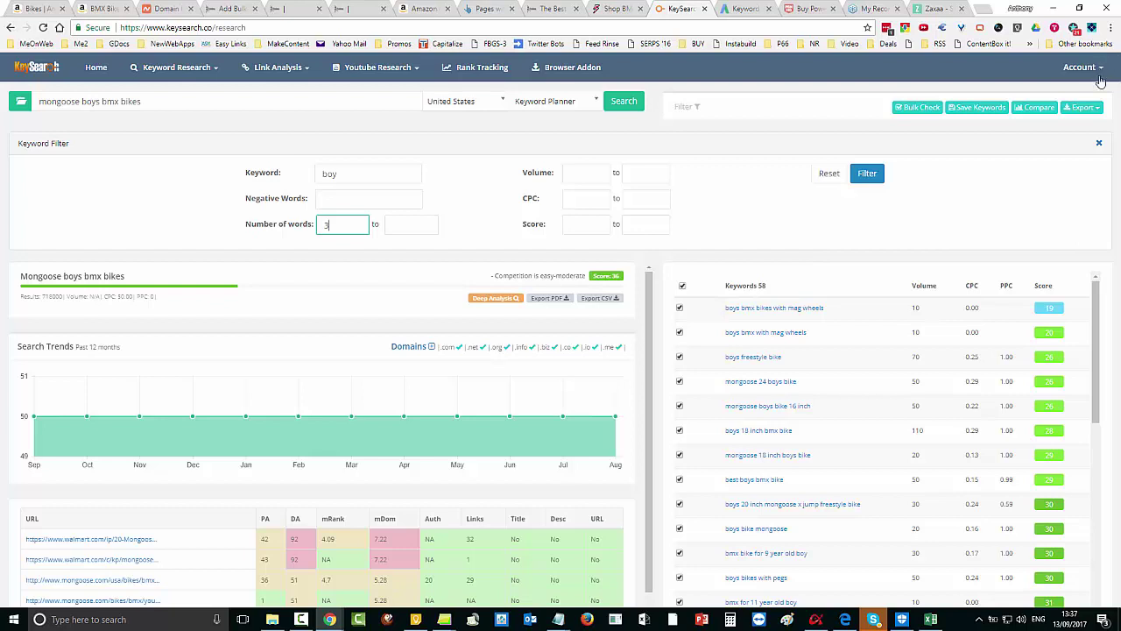
pyautogui.click(1083, 107)
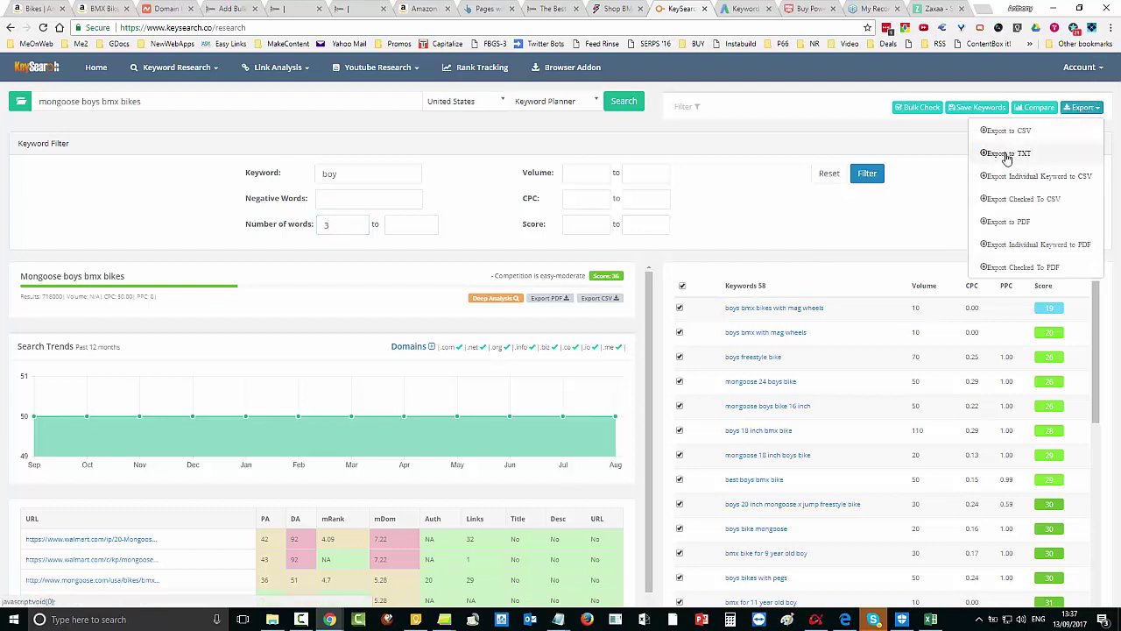
pyautogui.click(950, 217)
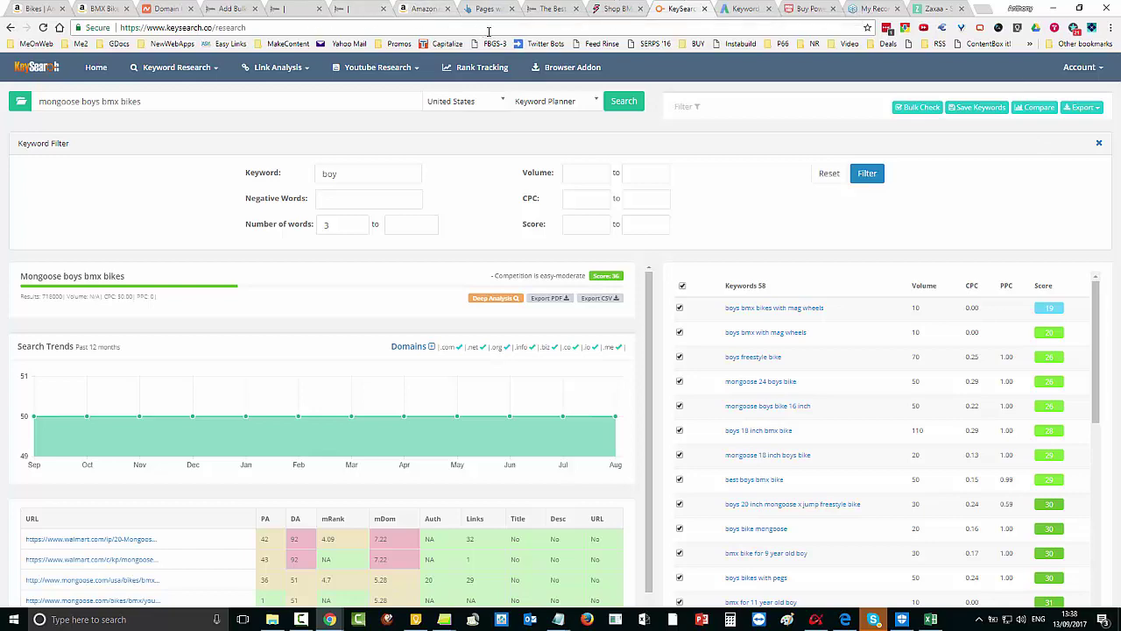
# - Switch to Google Keyword Planner, view the individual keyword ideas for the boys BMX terms and reload the page
pyautogui.click(746, 10)
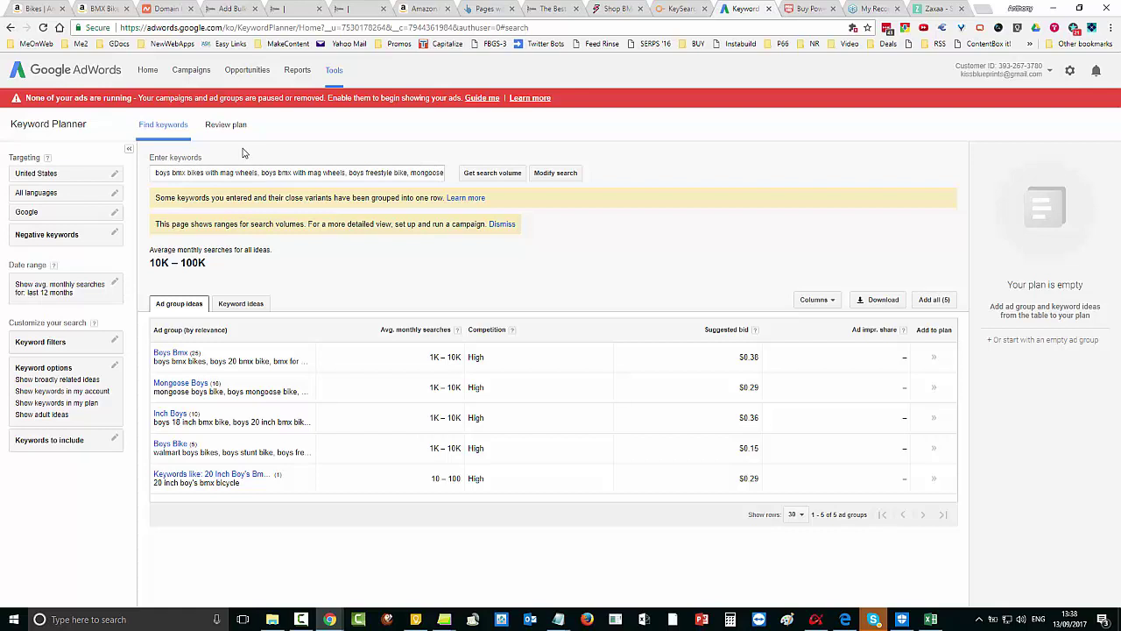
pyautogui.click(244, 307)
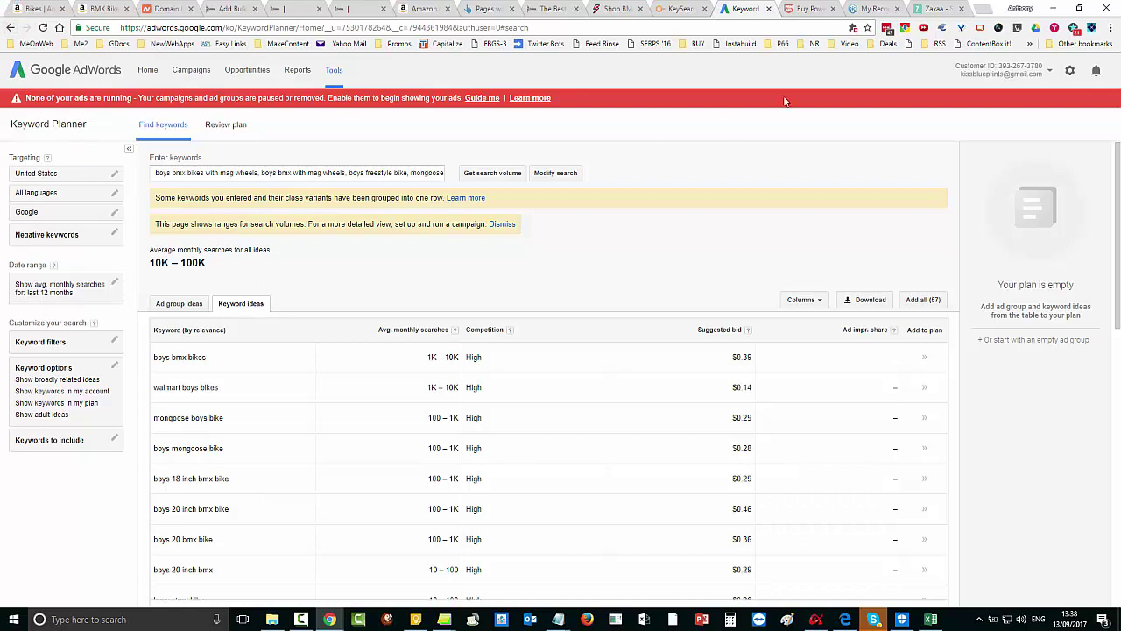
pyautogui.click(43, 27)
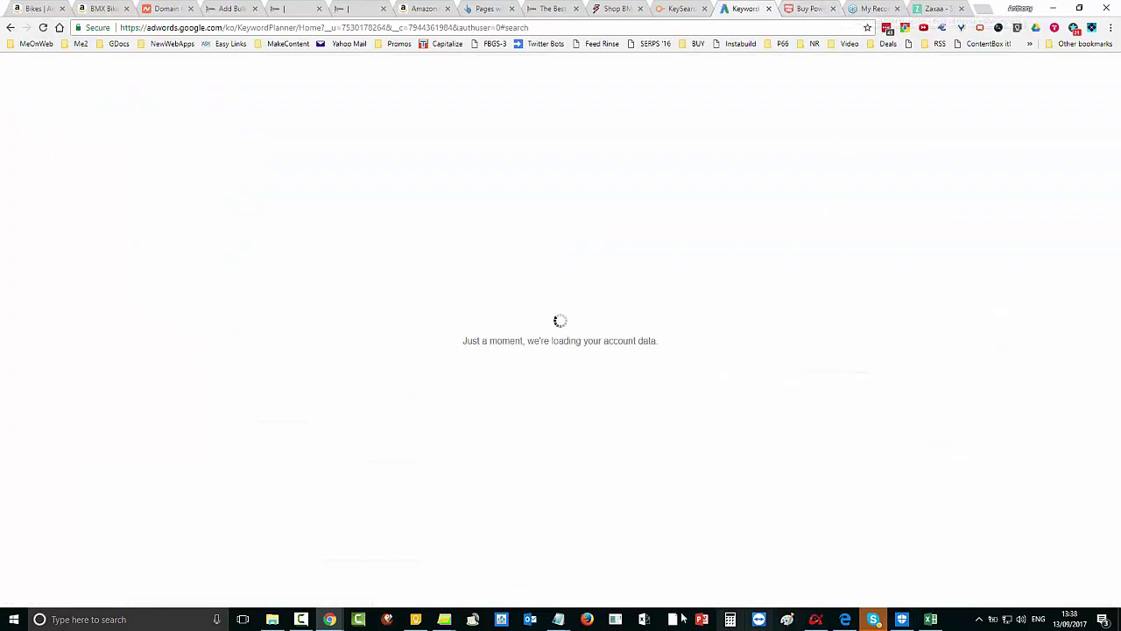
# - Return to KeySearch and save the checked keywords to a new list named Boys Mongoose BMX
pyautogui.click(689, 10)
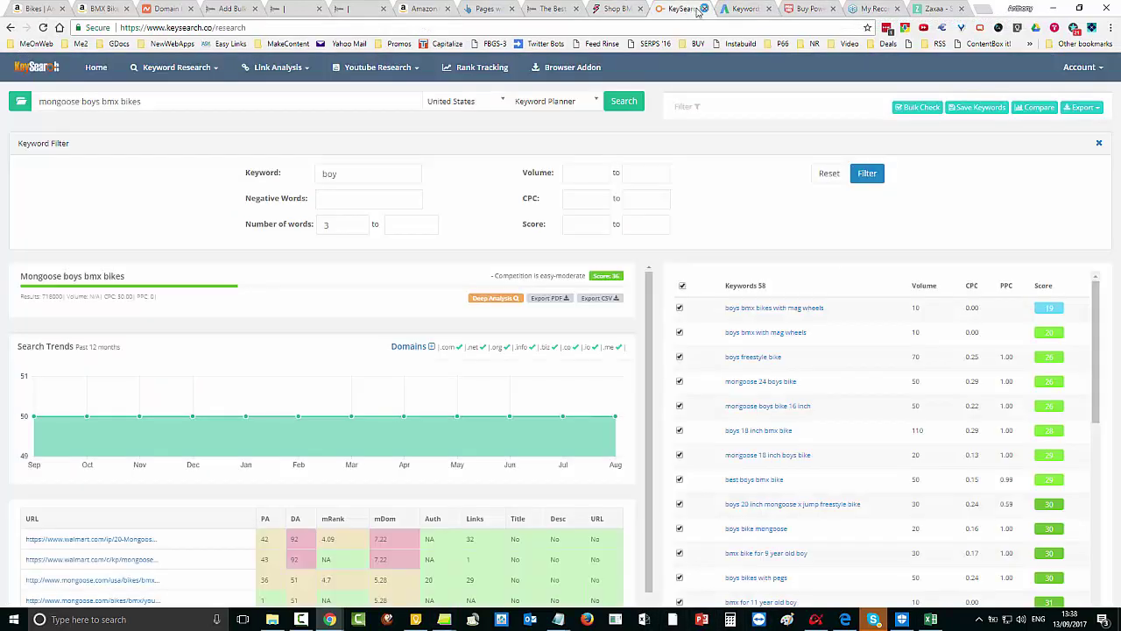
pyautogui.click(1093, 109)
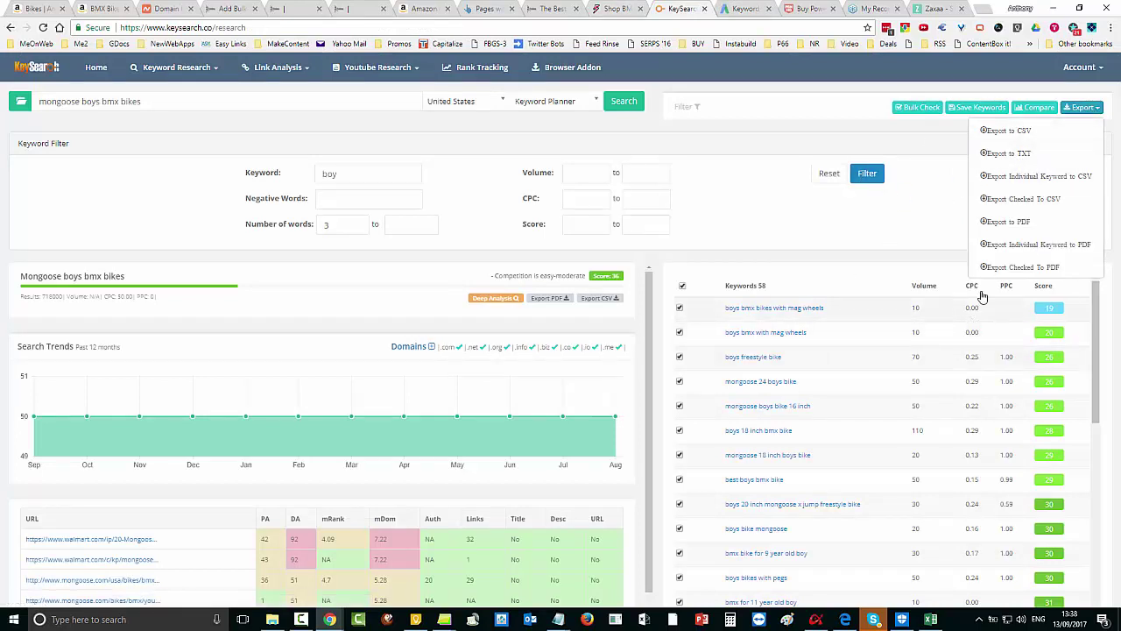
pyautogui.click(905, 229)
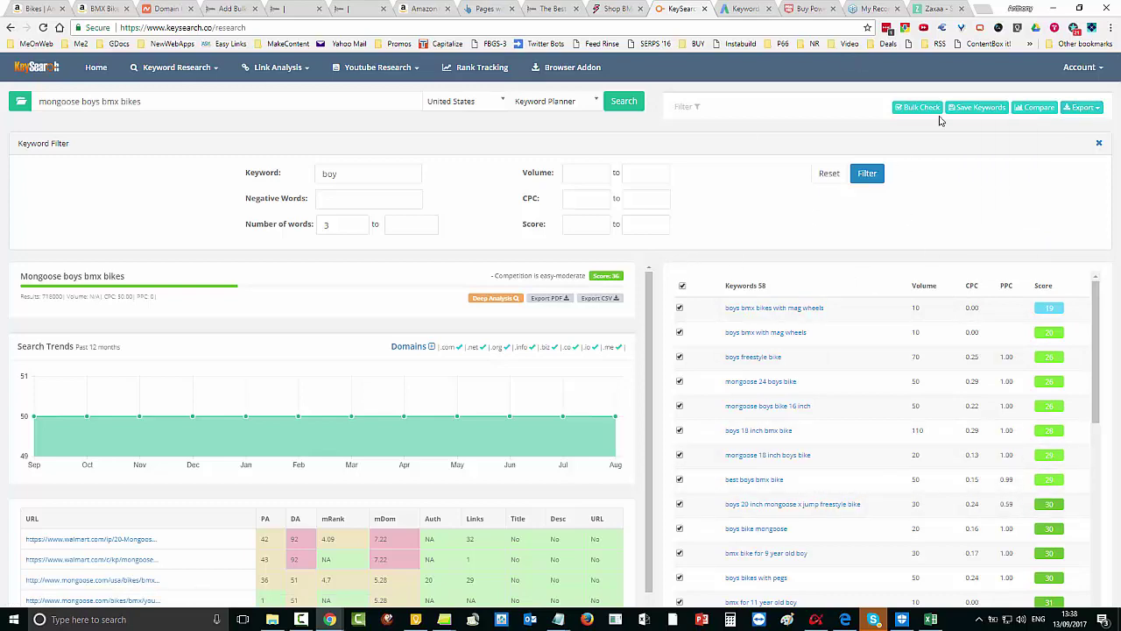
pyautogui.click(979, 112)
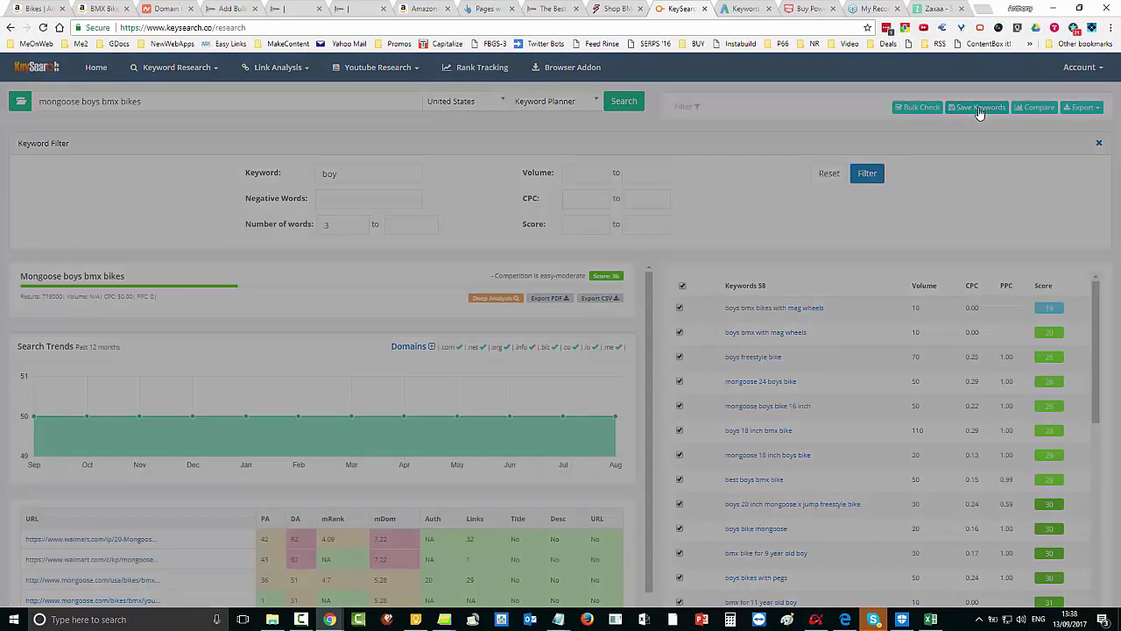
pyautogui.click(555, 122)
pyautogui.click(526, 155)
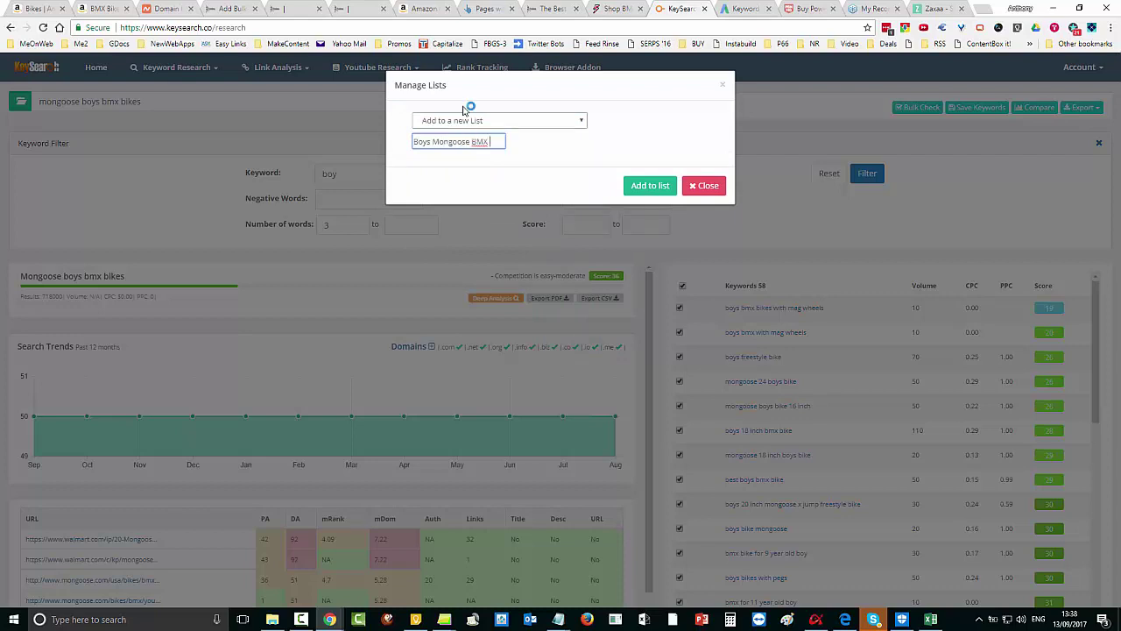
pyautogui.click(652, 196)
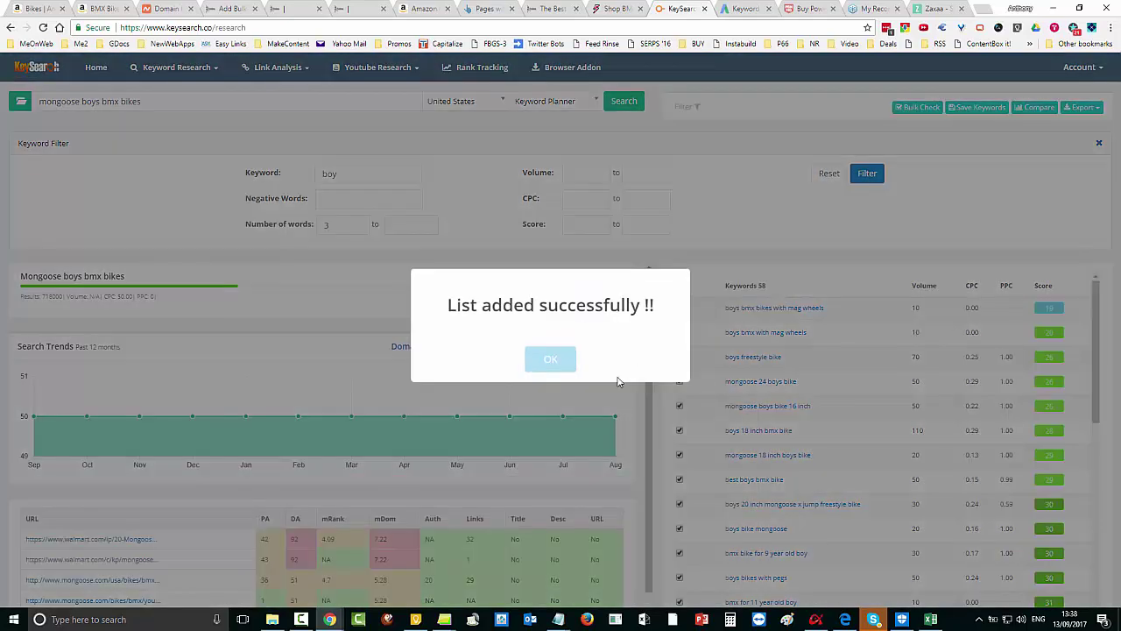
pyautogui.click(552, 358)
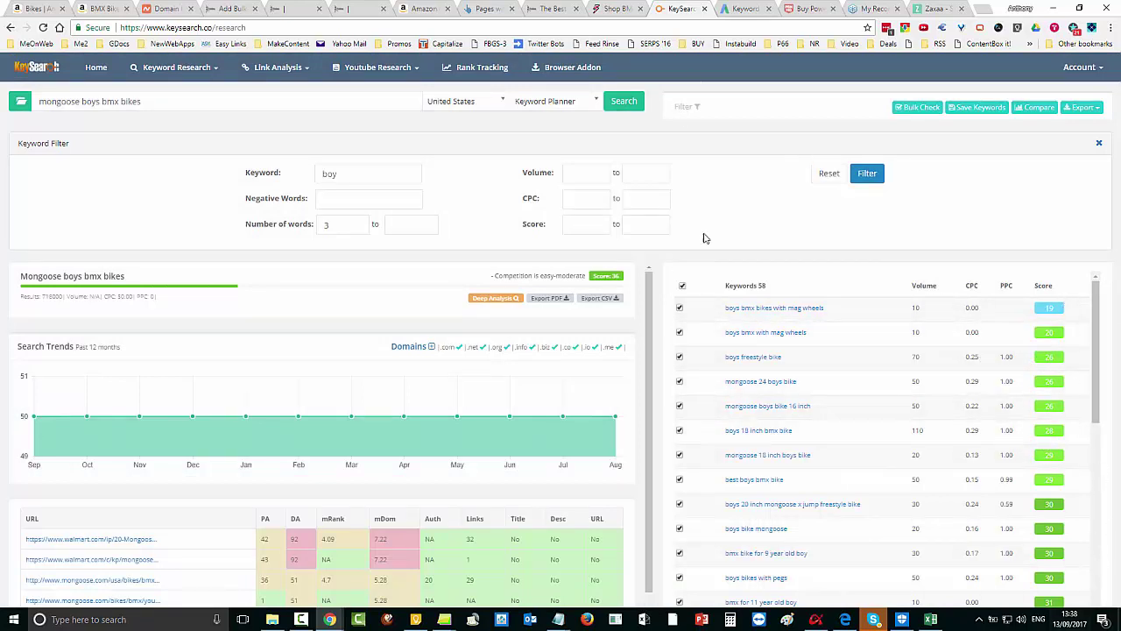
# - Export the KeySearch keywords as a TXT file and name the file Mongoose boys BMX
pyautogui.click(1086, 107)
pyautogui.click(1018, 154)
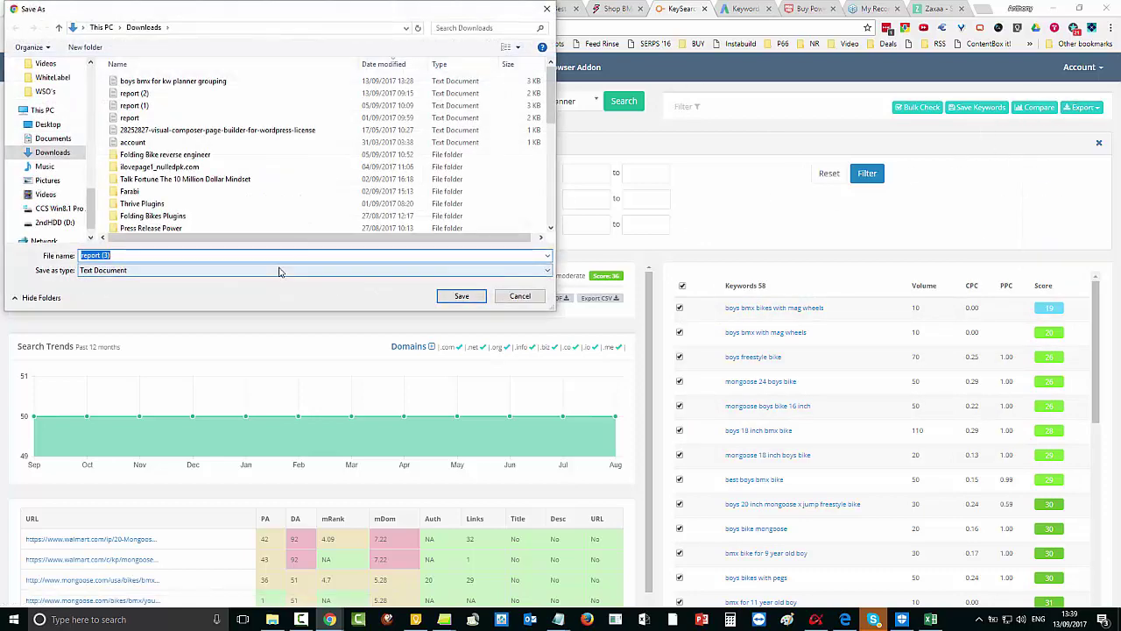
pyautogui.write('Mongoose')
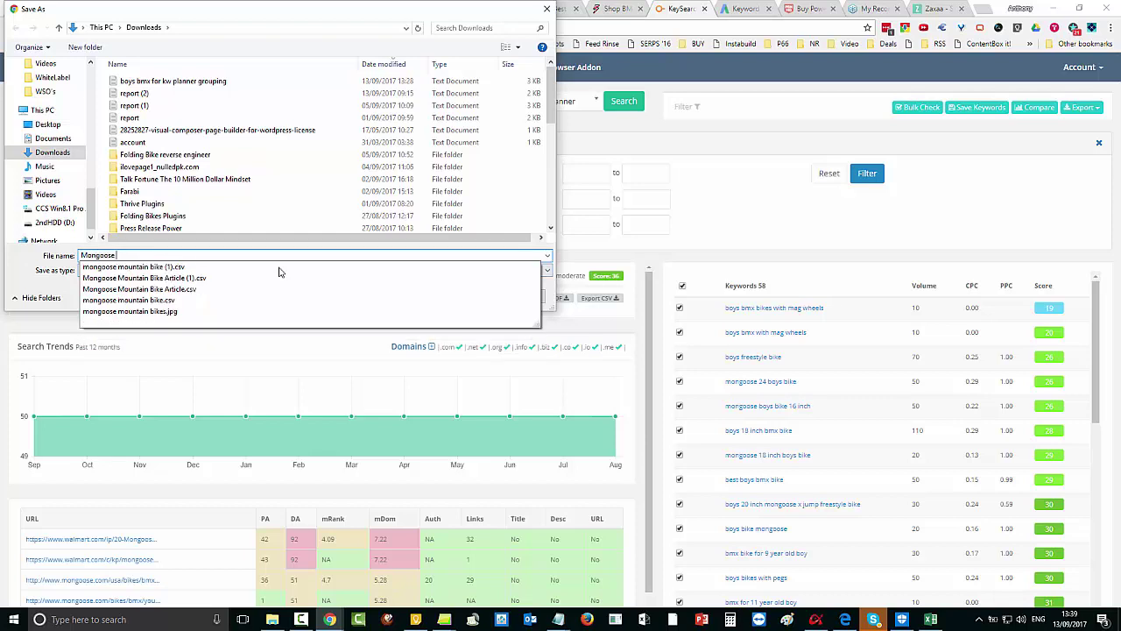
pyautogui.write(' boys BMX')
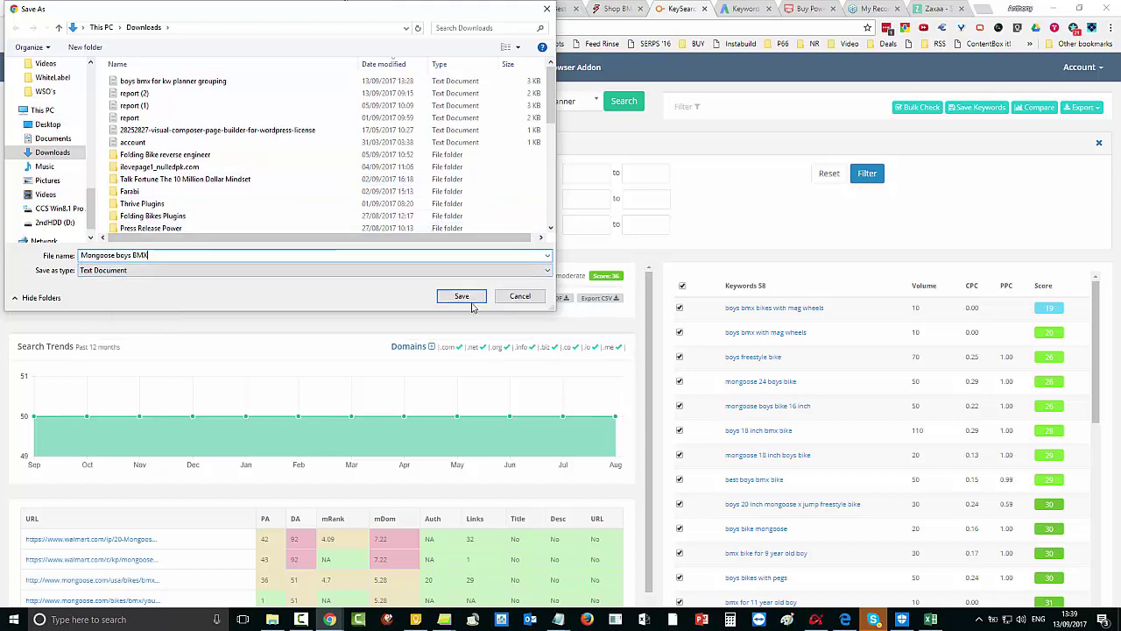
# - Create a BMX Keysearch folder inside Folding Bike reverse engineer and save the keyword file in it
pyautogui.doubleClick(176, 155)
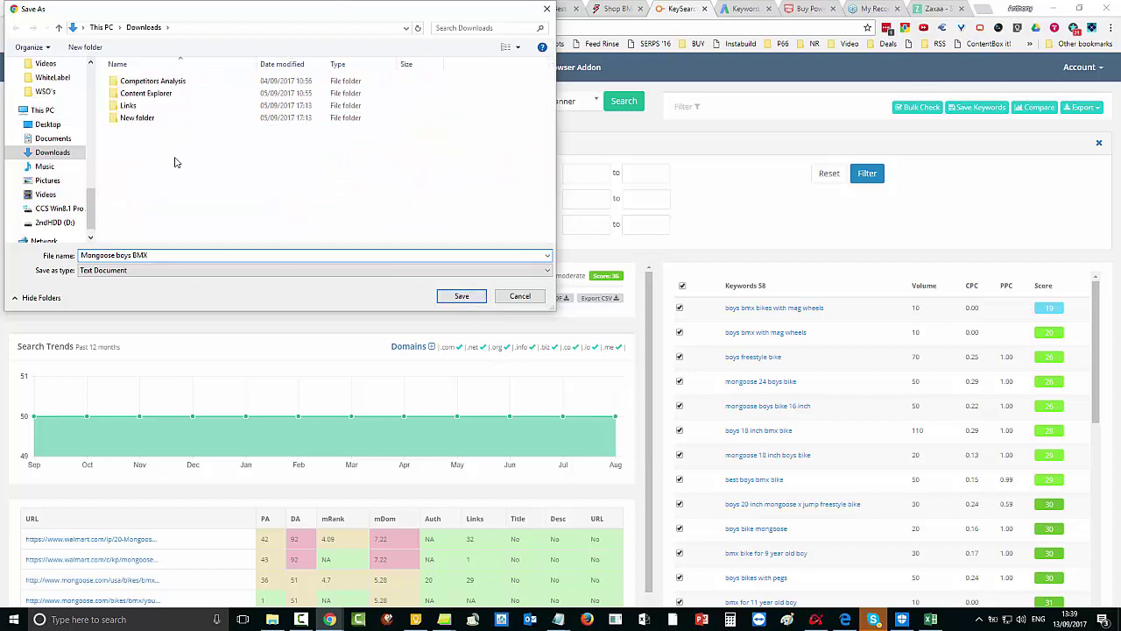
pyautogui.click(85, 46)
pyautogui.write('B')
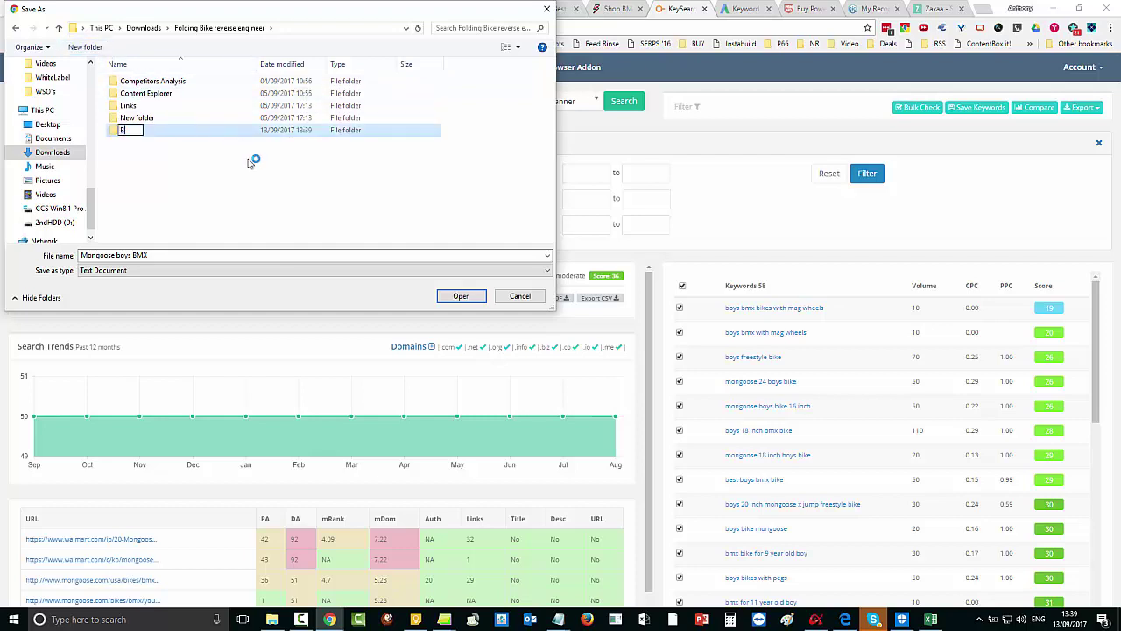
pyautogui.write('MX Keysearch')
pyautogui.press('Return')
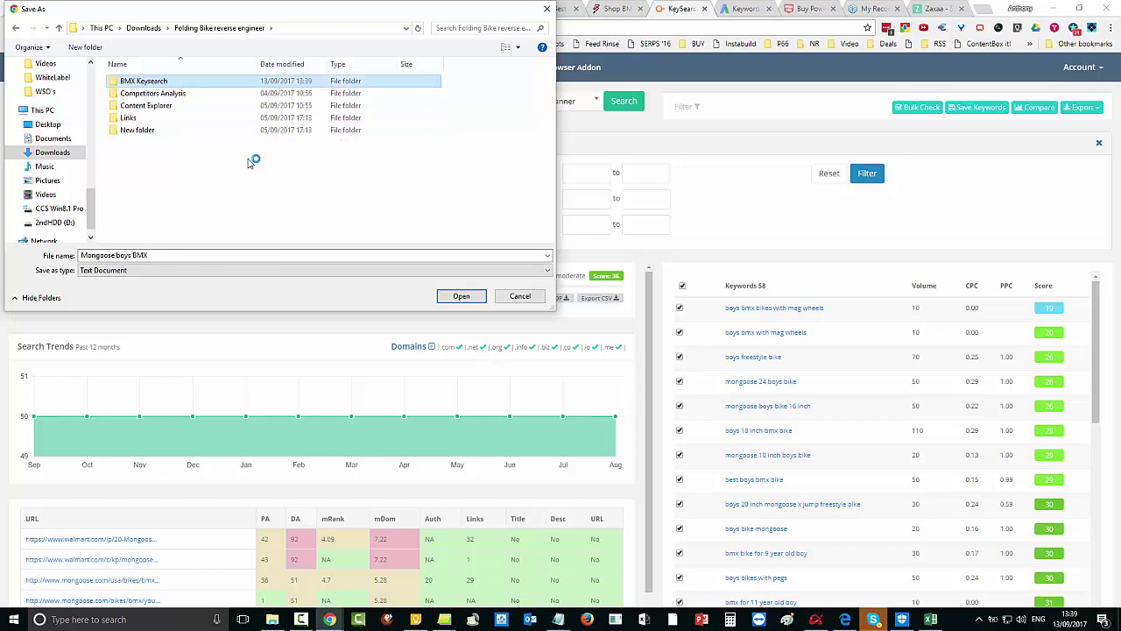
pyautogui.press('Return')
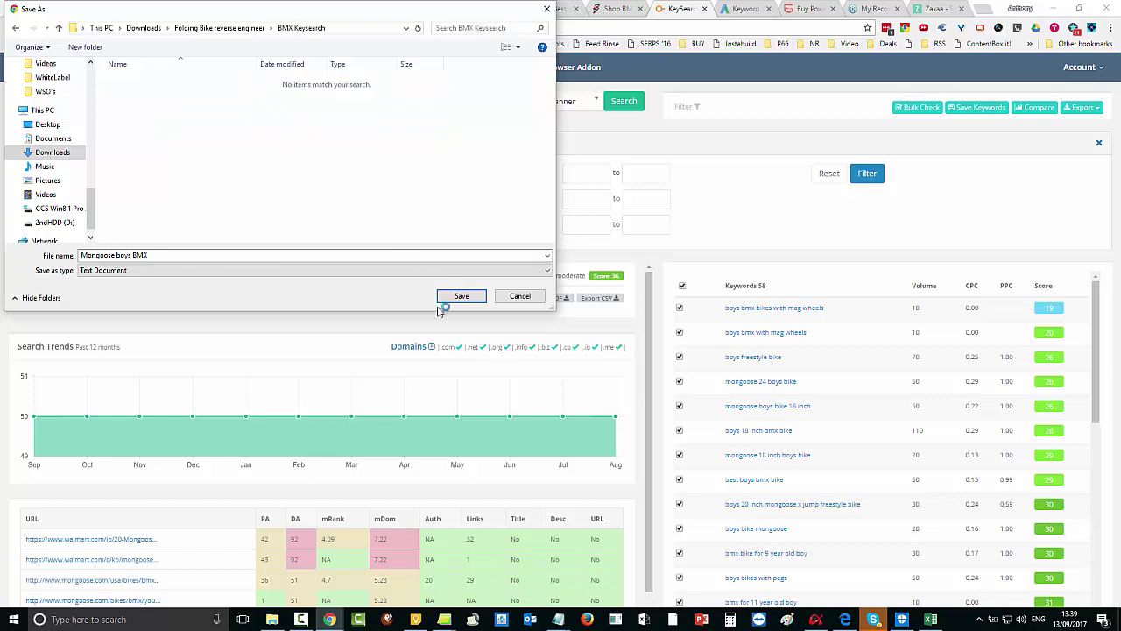
pyautogui.click(462, 296)
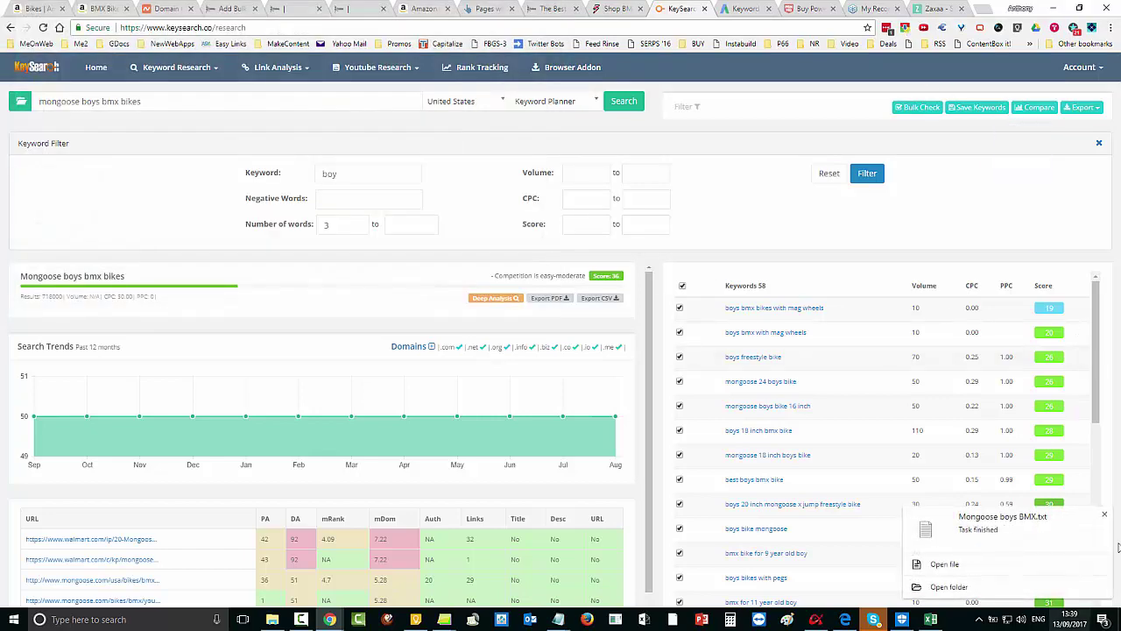
# - Open the exported Mongoose boys BMX file, copy all keywords below its header line and minimize the file's window
pyautogui.click(953, 568)
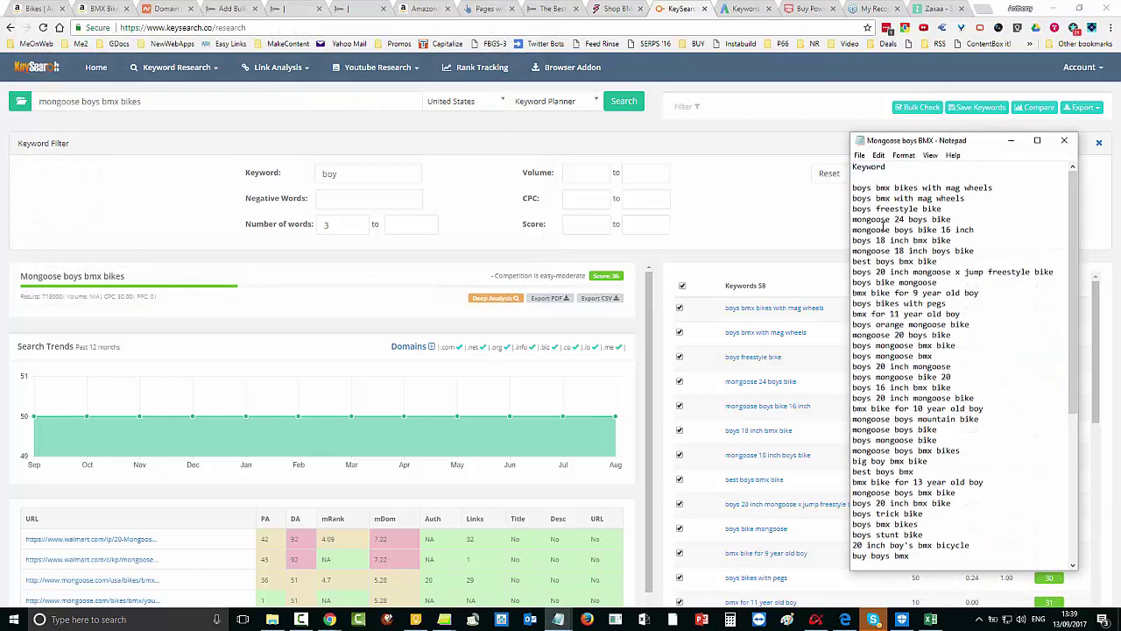
pyautogui.moveTo(854, 188); pyautogui.dragTo(988, 577)
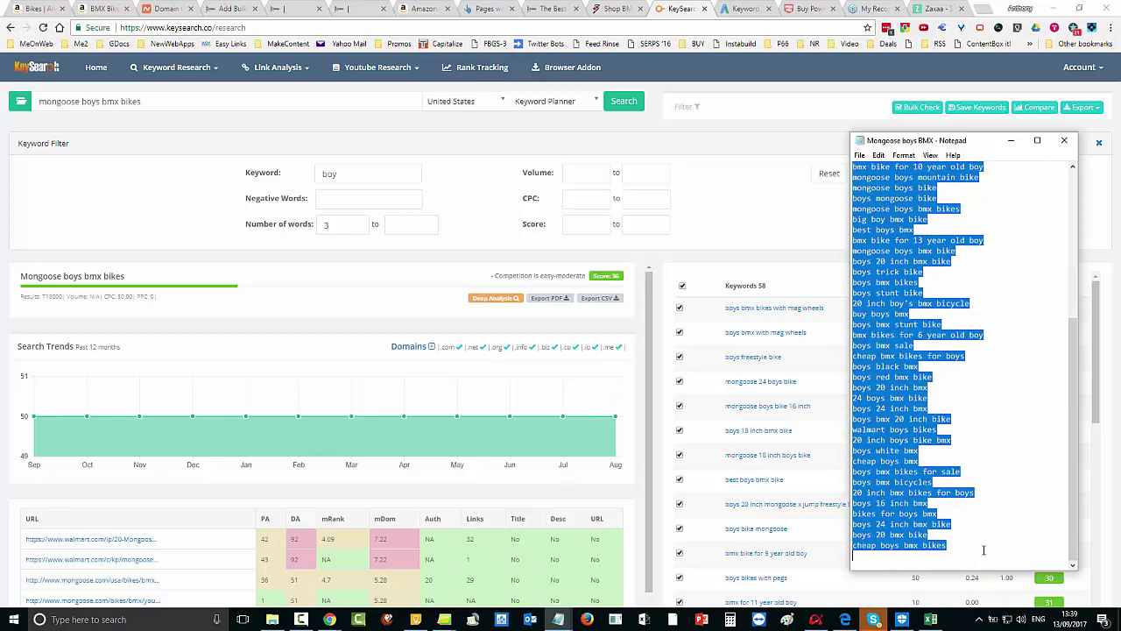
pyautogui.rightClick(985, 473)
pyautogui.click(1017, 353)
pyautogui.click(1013, 140)
# - Paste the copied keywords into Keyword Planner's search volume data and trends form, get their search volume and review the keyword ideas
pyautogui.click(744, 9)
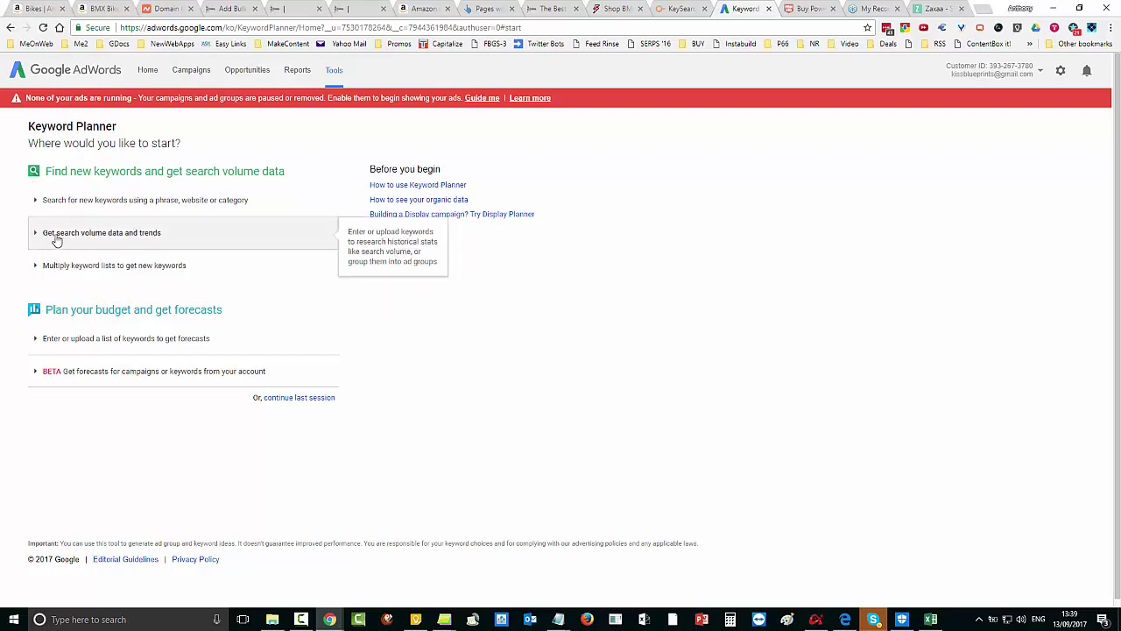
pyautogui.click(100, 236)
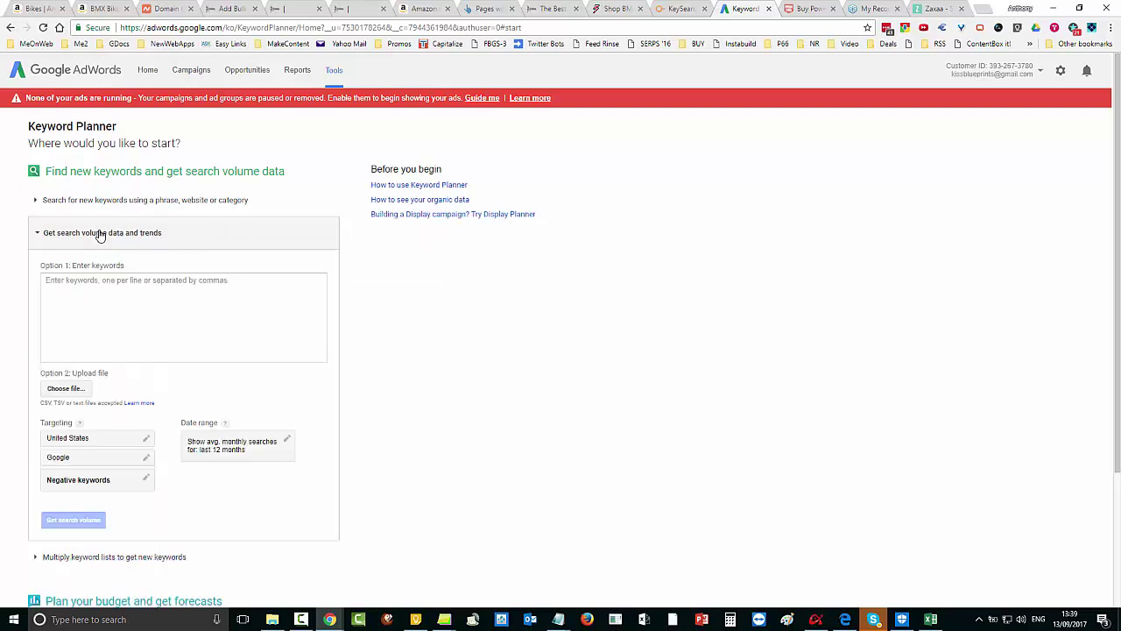
pyautogui.click(117, 311)
pyautogui.rightClick(106, 291)
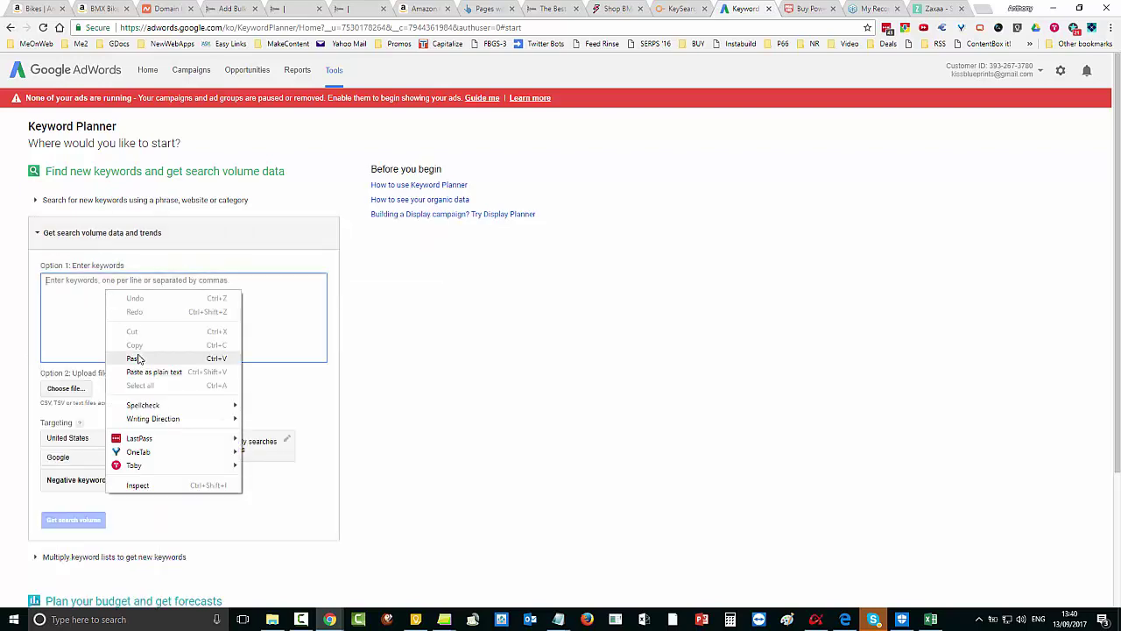
pyautogui.click(134, 357)
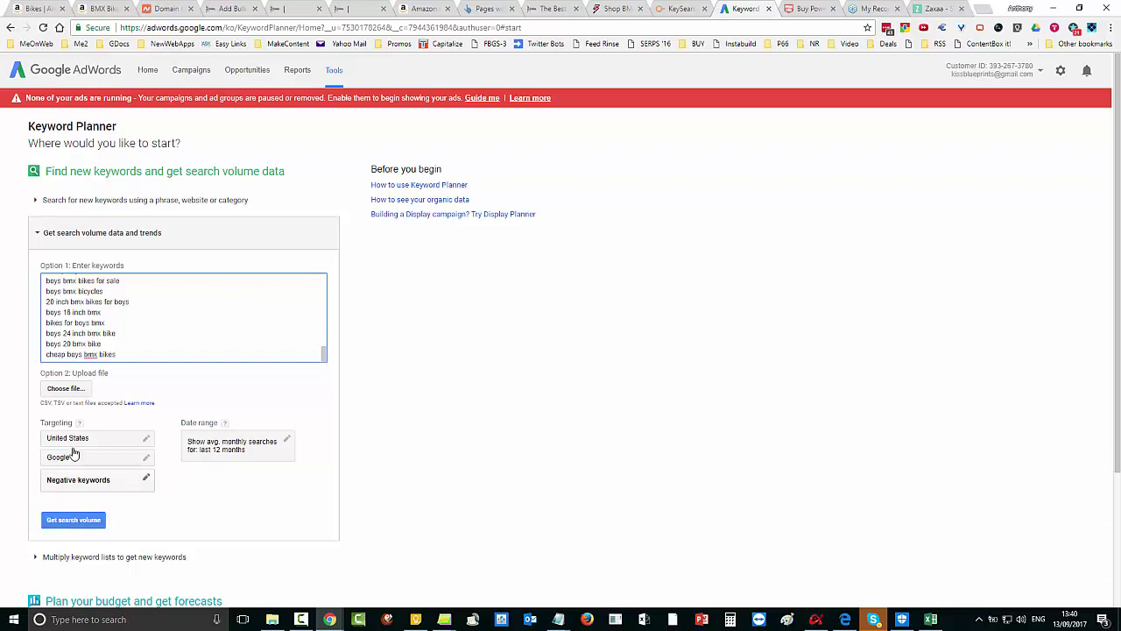
pyautogui.click(74, 521)
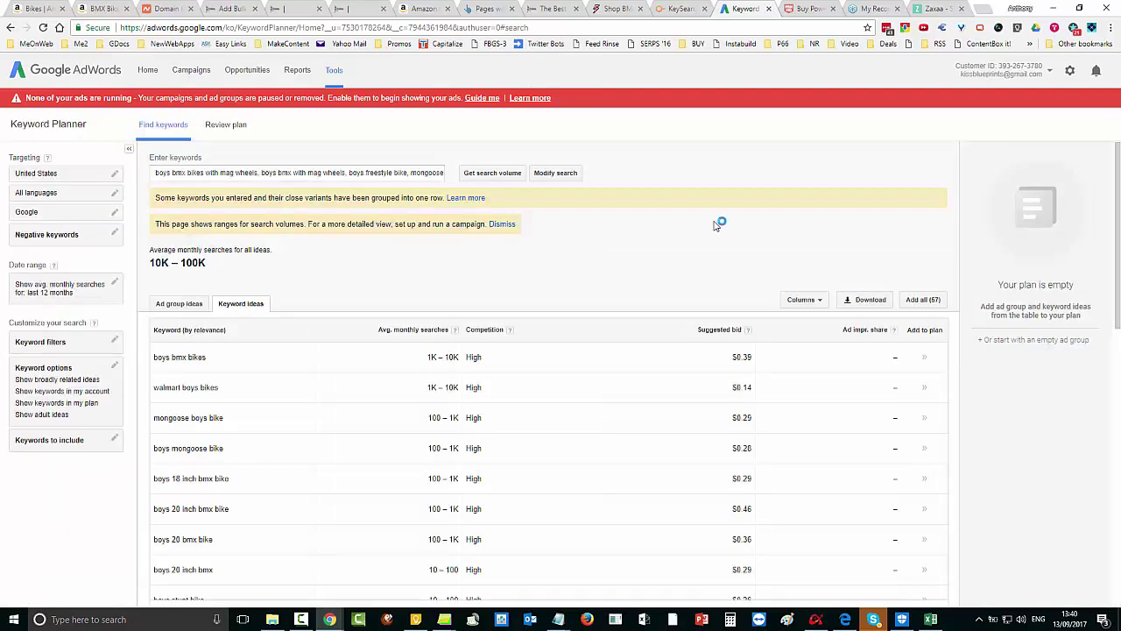
pyautogui.scroll(-3, 714, 225)
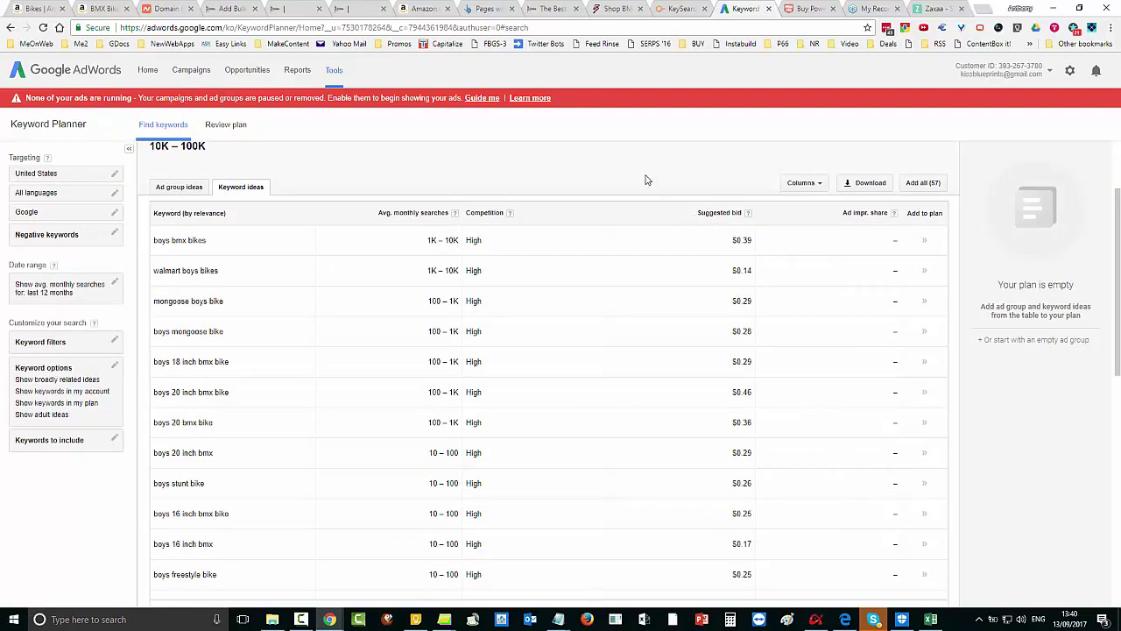
pyautogui.scroll(-2, 646, 180)
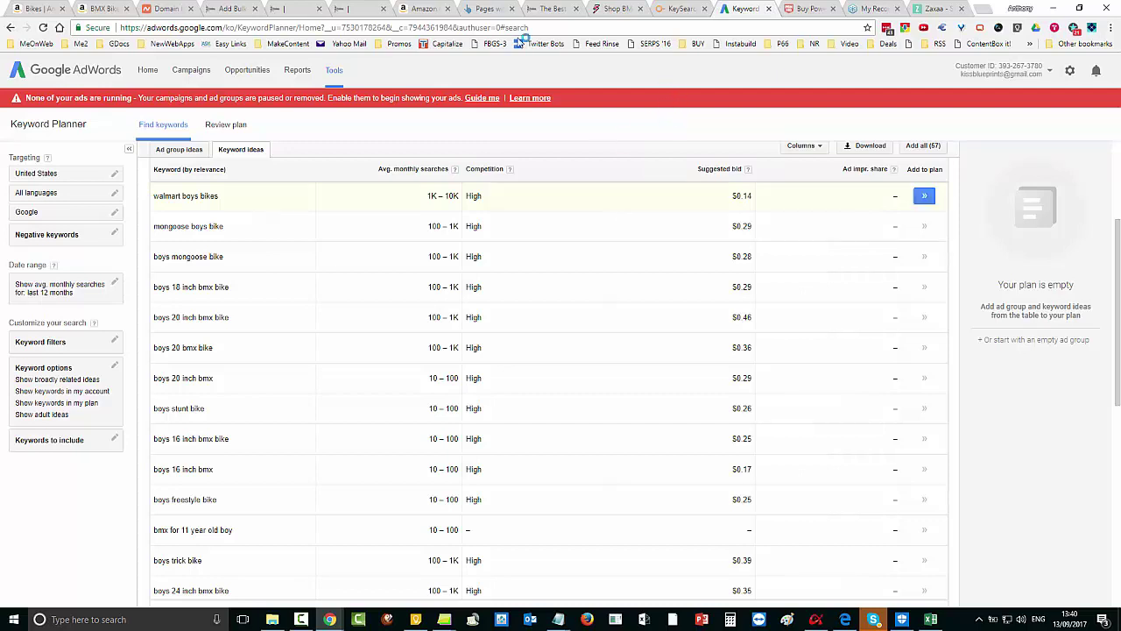
# - Open the Boys Bmx group from the ad group ideas, examine its keywords and return to the list of groups
pyautogui.click(171, 151)
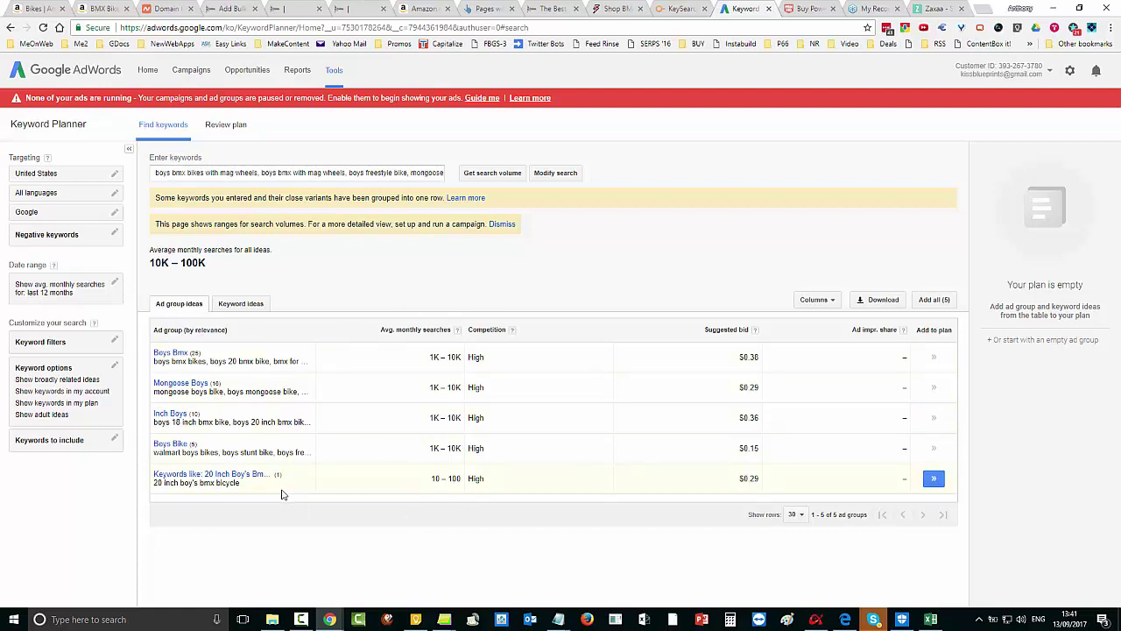
pyautogui.click(182, 354)
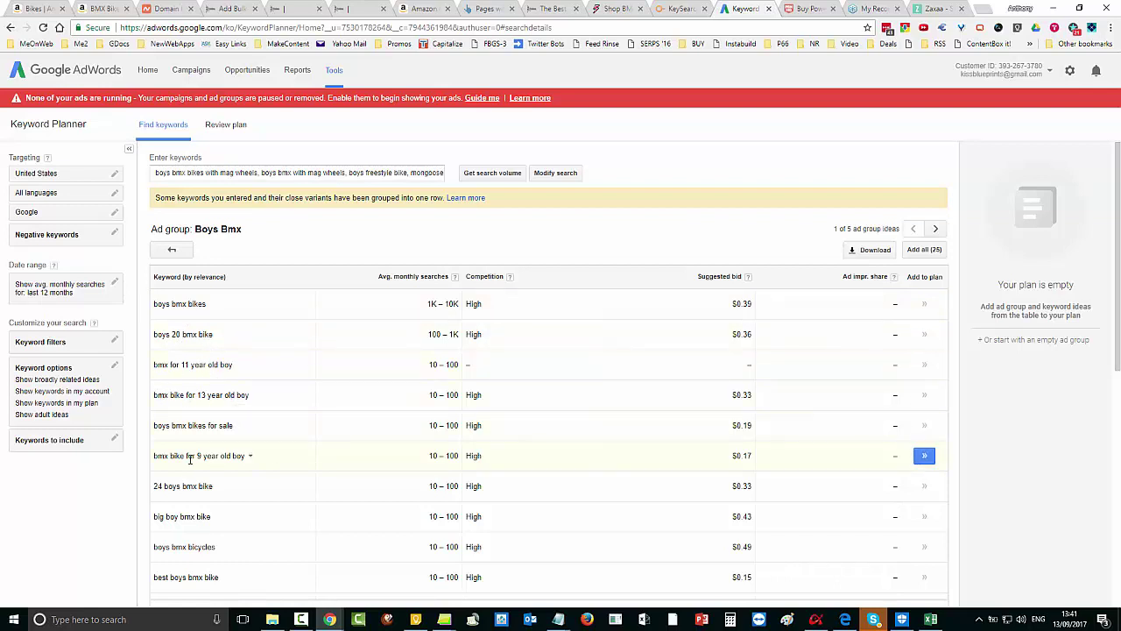
pyautogui.scroll(-1, 210, 535)
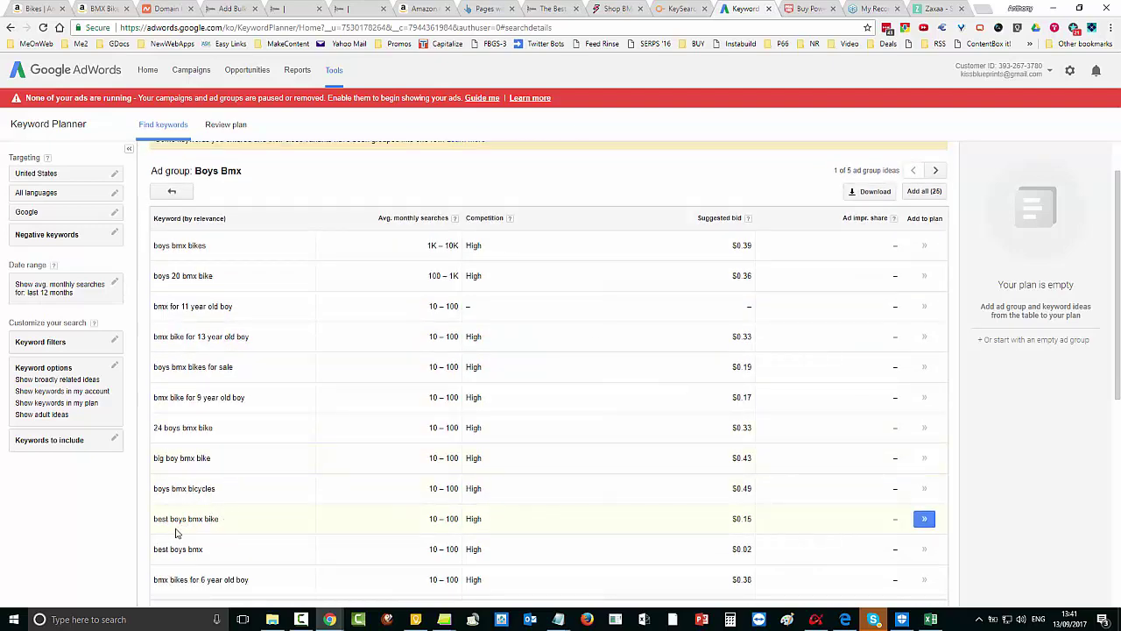
pyautogui.scroll(-3, 244, 524)
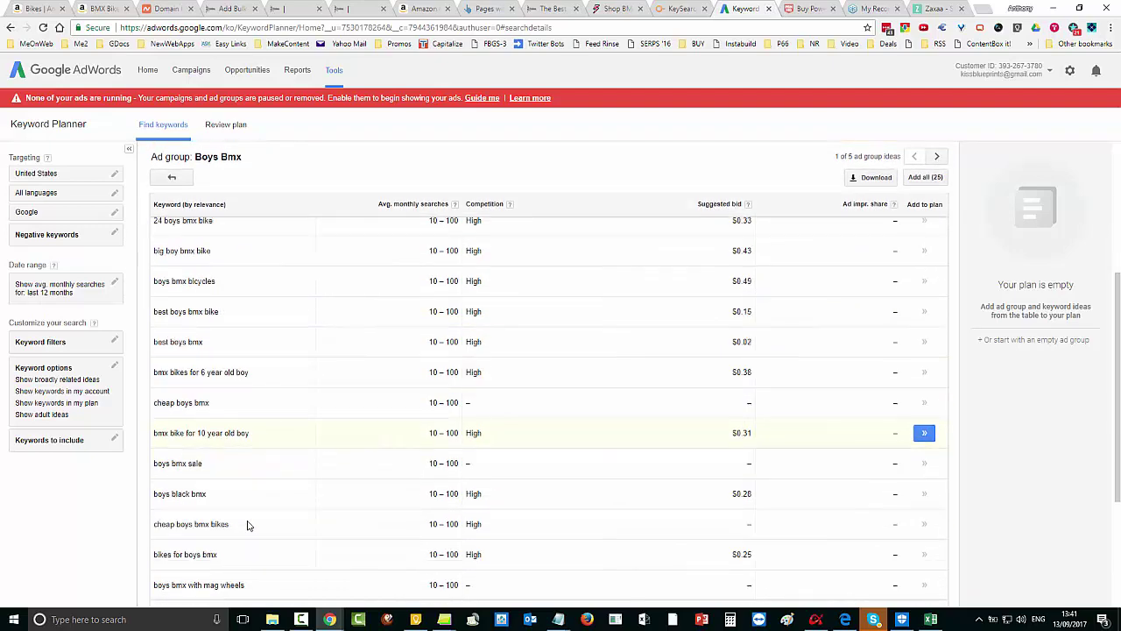
pyautogui.scroll(-2, 248, 523)
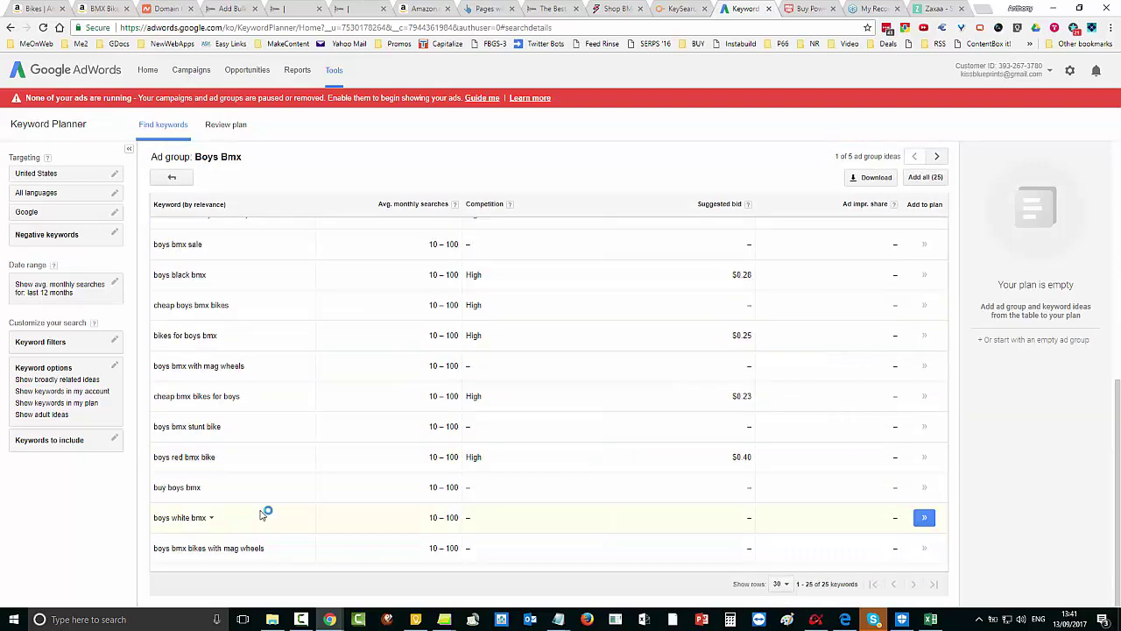
pyautogui.scroll(3, 280, 489)
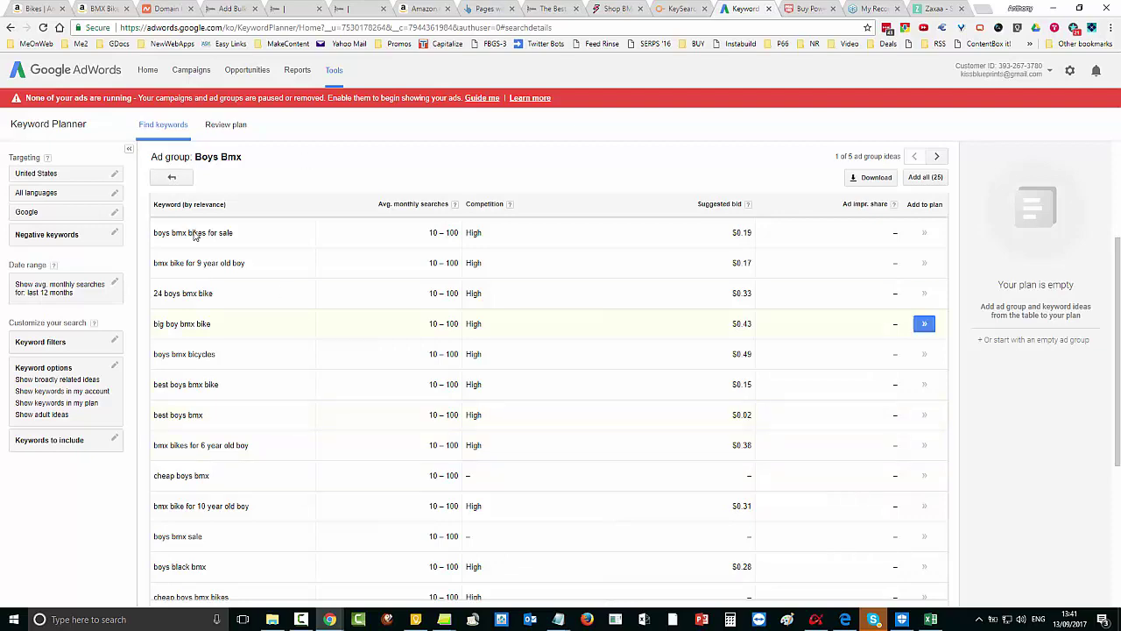
pyautogui.scroll(-2, 270, 490)
pyautogui.scroll(-2, 270, 489)
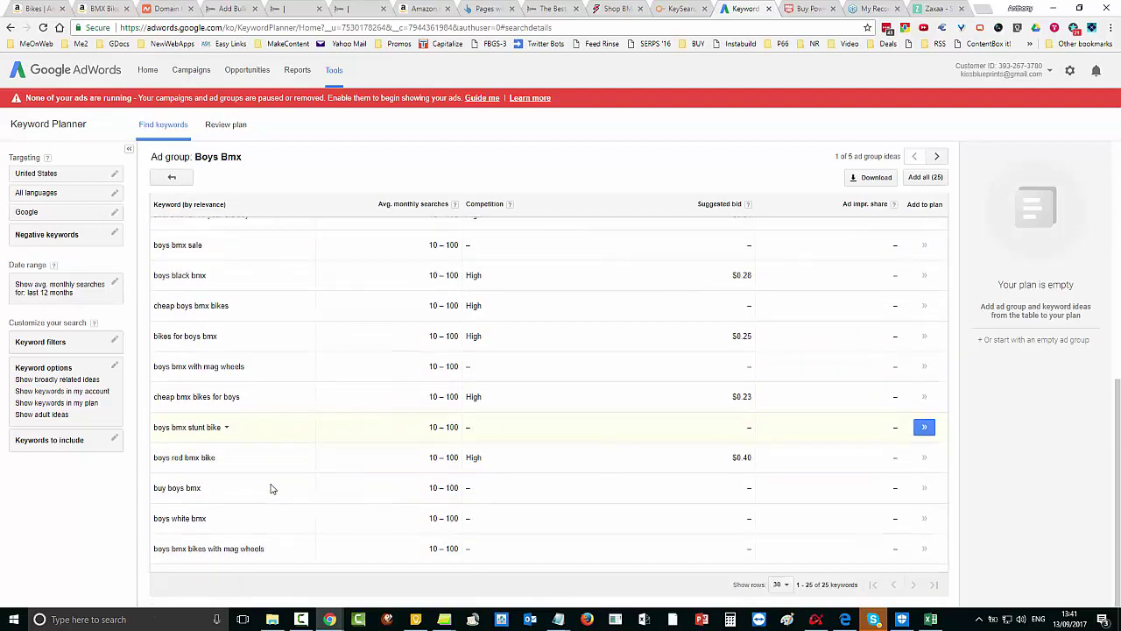
pyautogui.scroll(3, 272, 487)
pyautogui.scroll(2, 271, 487)
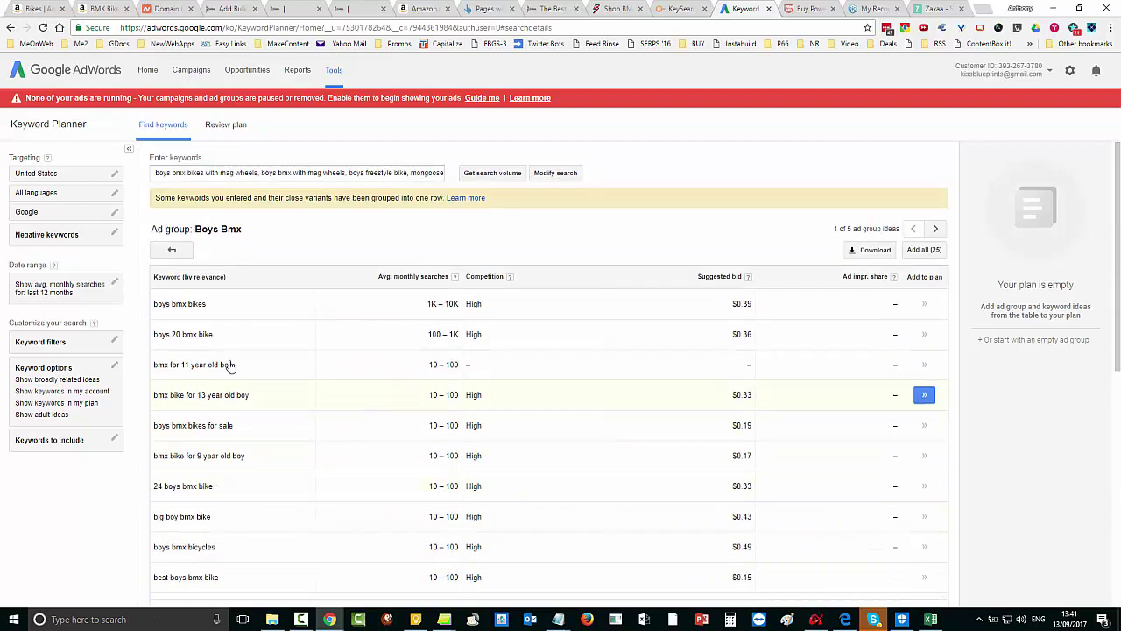
pyautogui.click(175, 250)
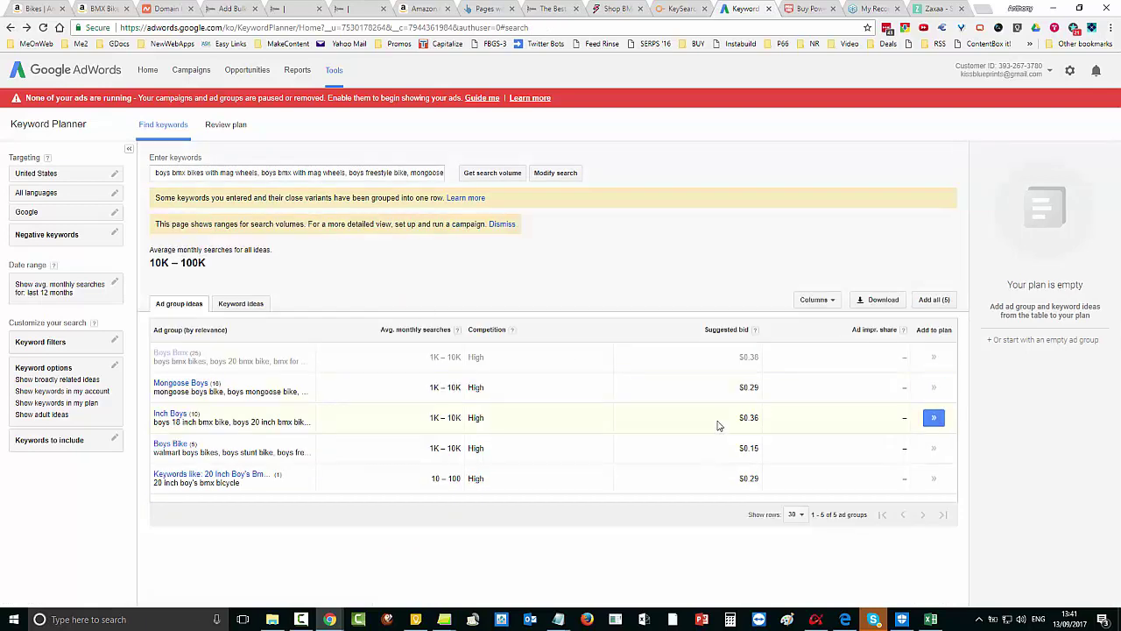
# - Add the Boys Bmx ad group to the plan and check the keywords in the 20 Inch Boy's Bmx Bicycle group
pyautogui.click(934, 359)
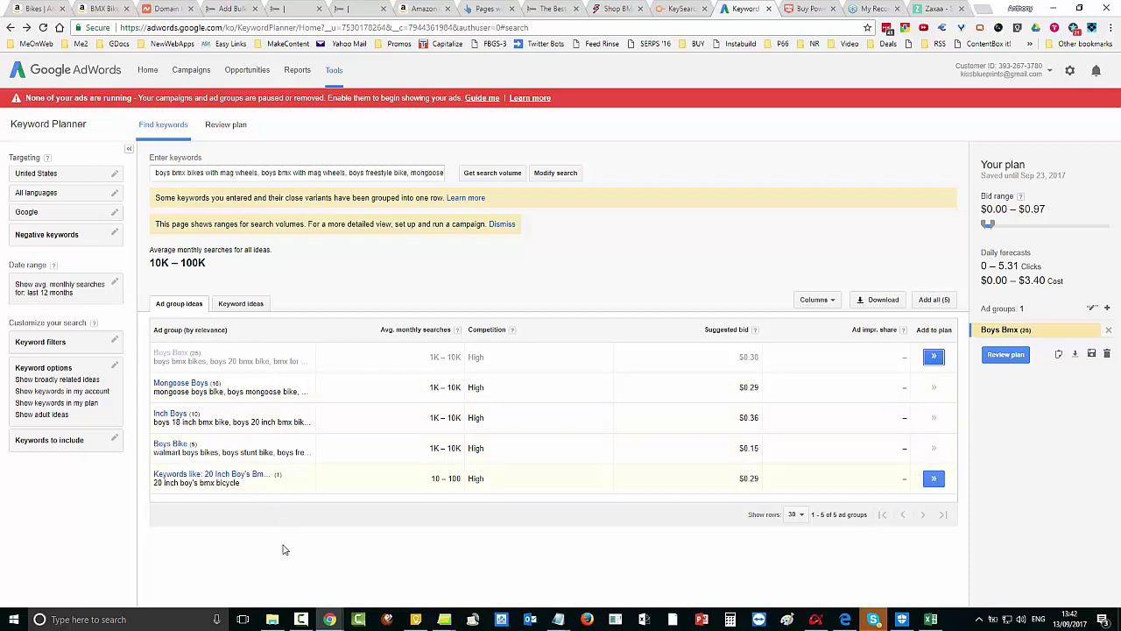
pyautogui.click(206, 474)
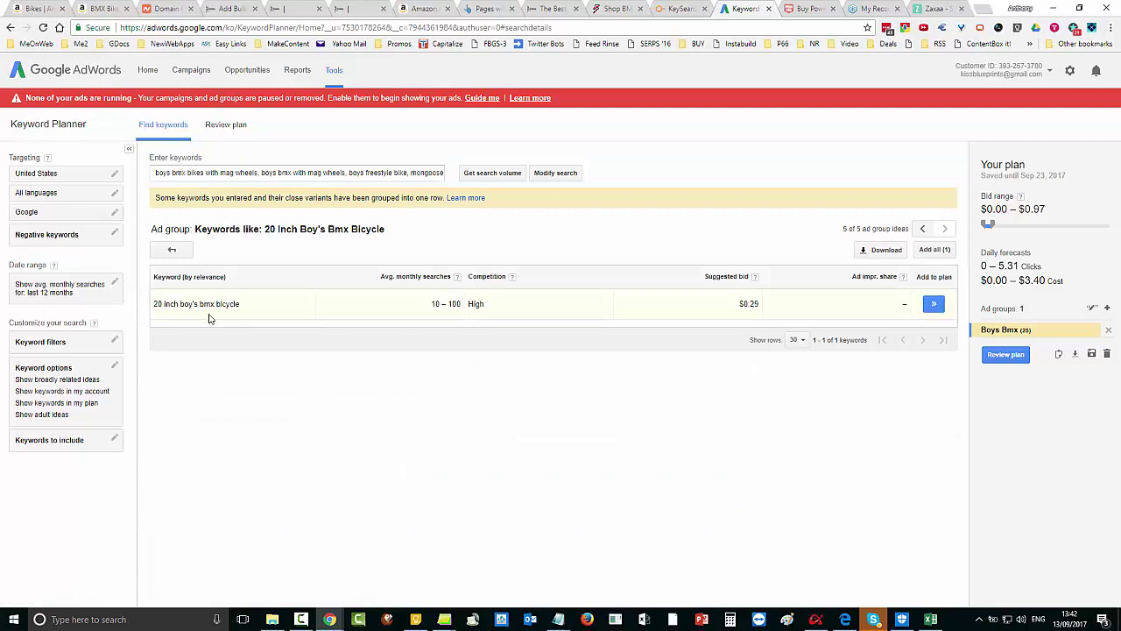
pyautogui.click(171, 250)
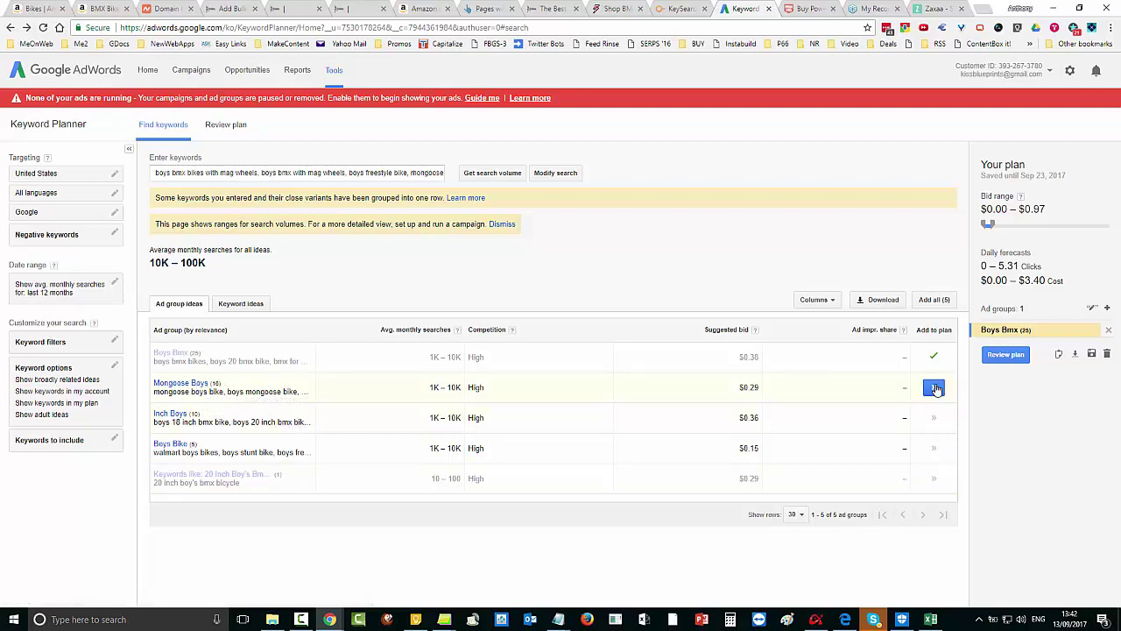
# - Copy the Boys Bmx keywords from the plan to the clipboard and add the Mongoose Boys ad group to the plan
pyautogui.click(1058, 355)
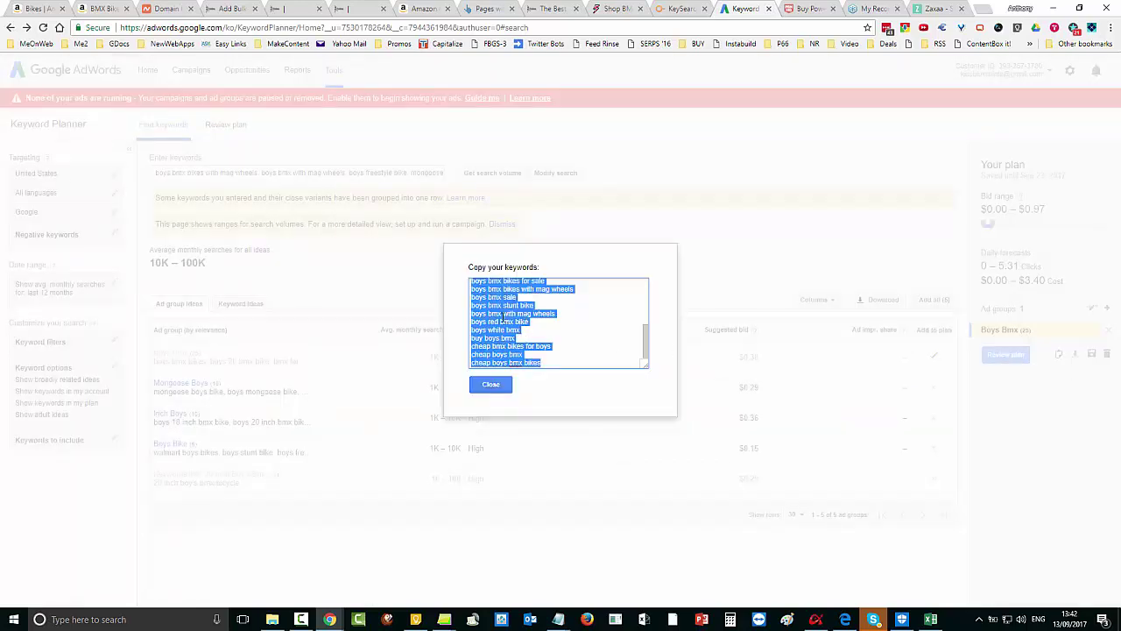
pyautogui.rightClick(501, 322)
pyautogui.click(524, 340)
pyautogui.click(492, 385)
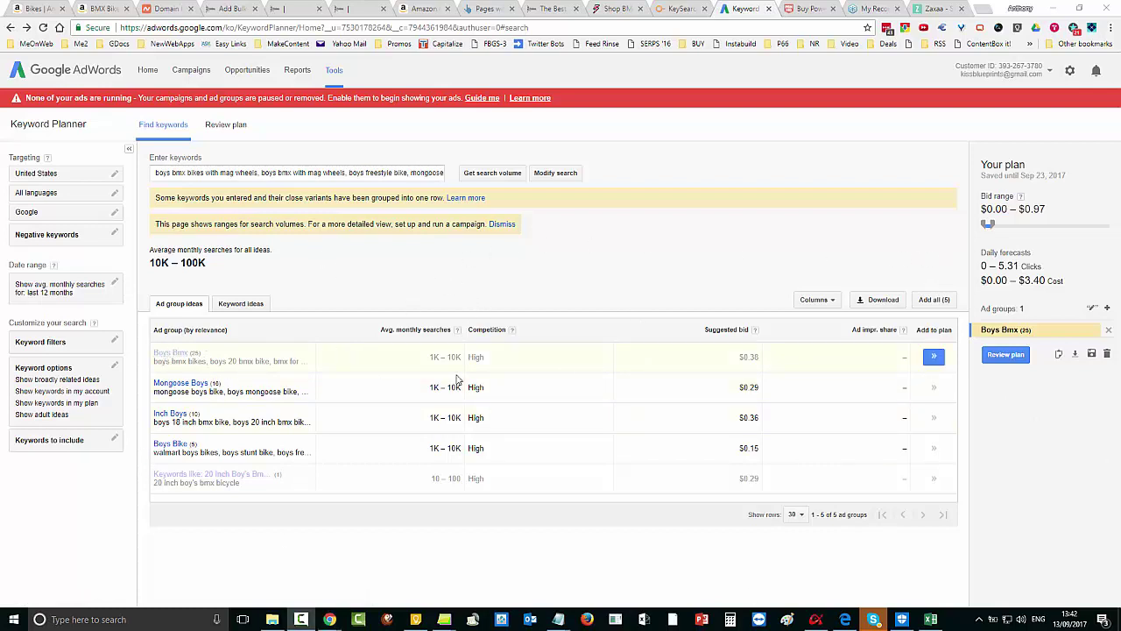
pyautogui.click(934, 388)
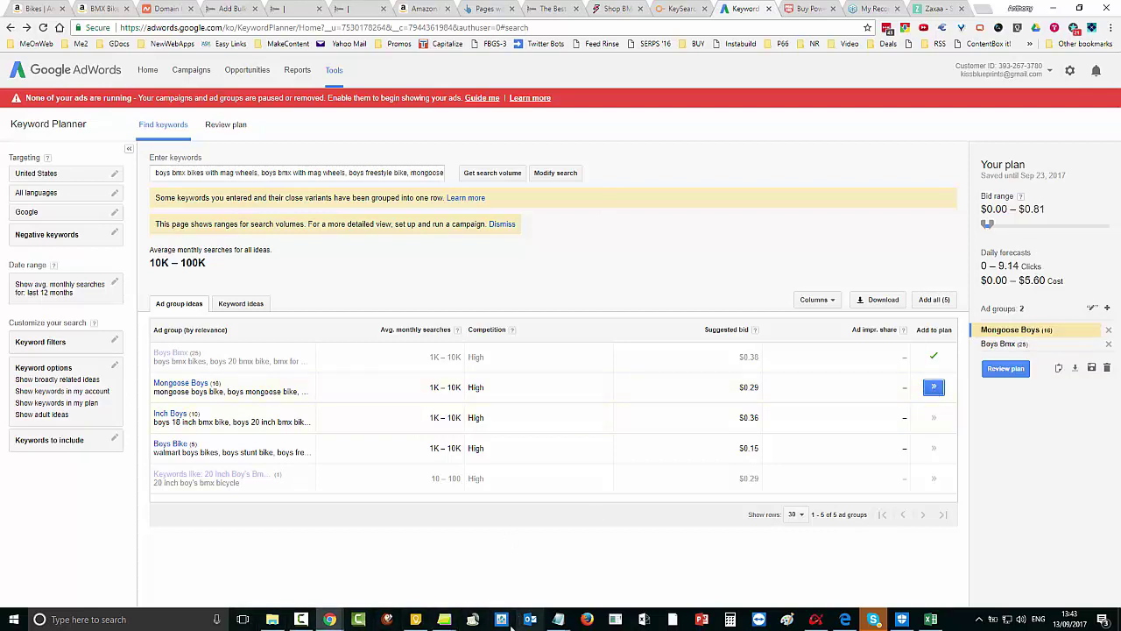
# - Paste the copied keywords into a new Notepad document and move its window over the middle of the page
pyautogui.rightClick(558, 619)
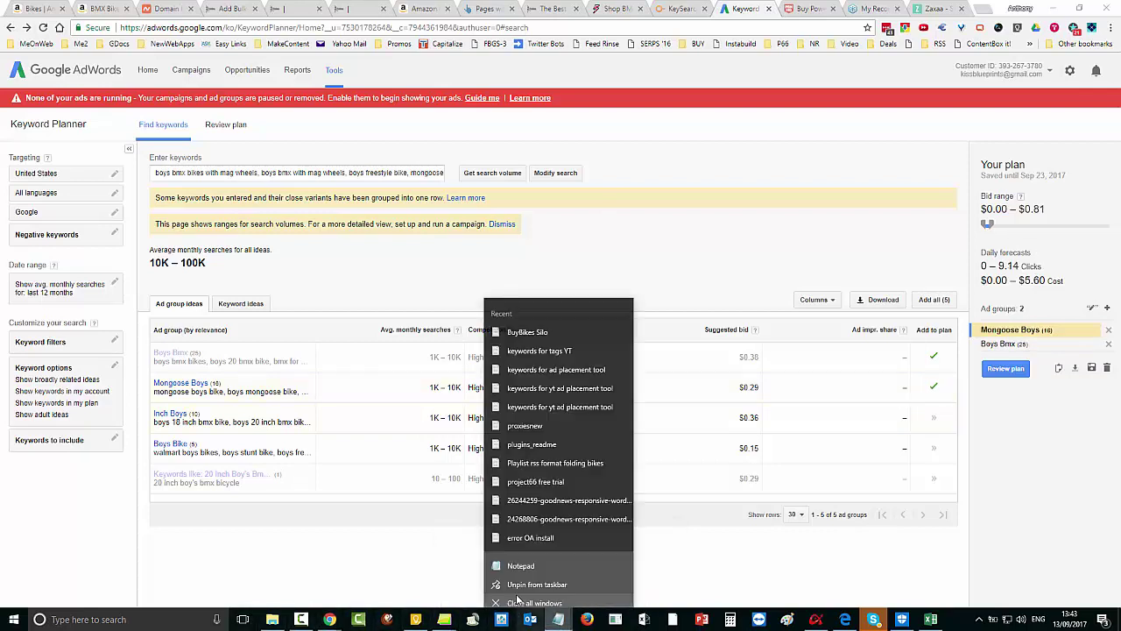
pyautogui.click(532, 556)
pyautogui.rightClick(932, 193)
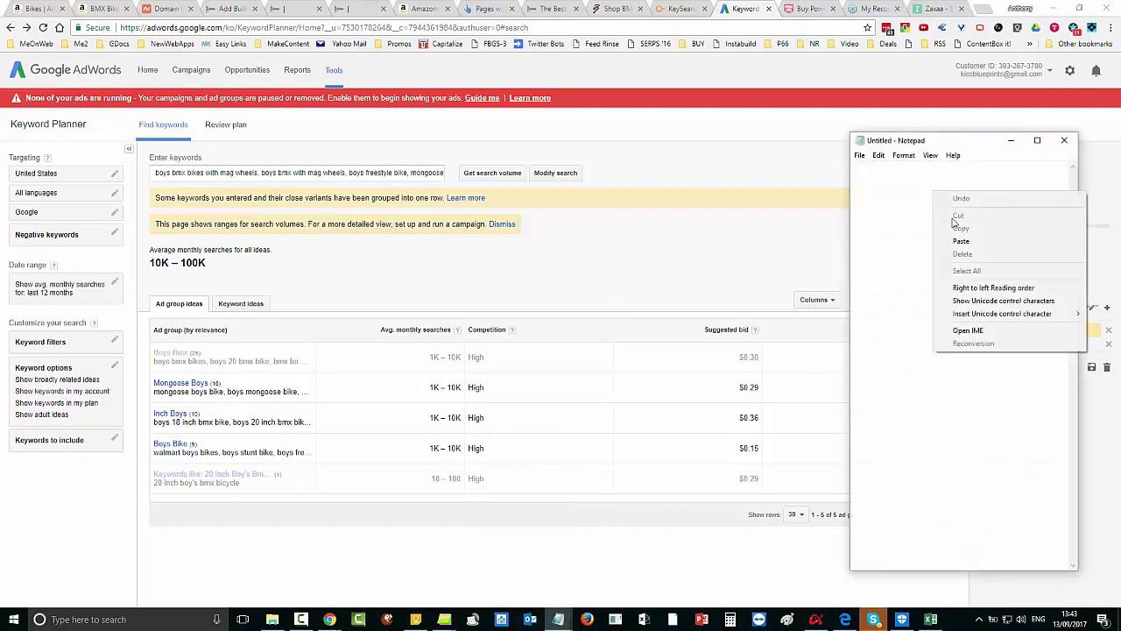
pyautogui.click(961, 241)
pyautogui.moveTo(990, 149); pyautogui.dragTo(562, 140)
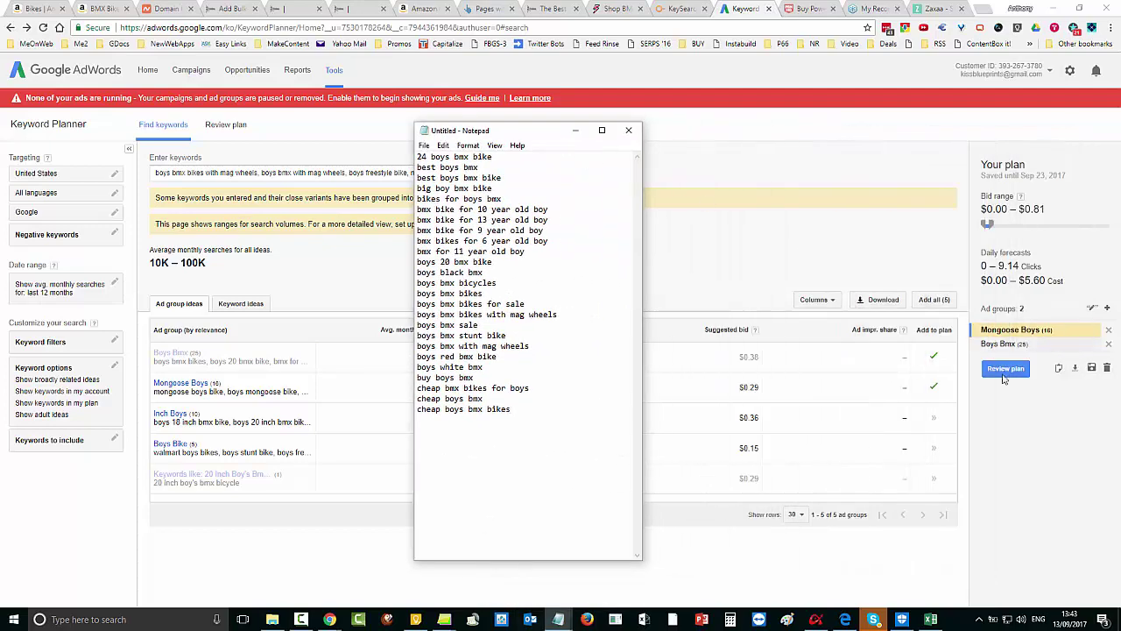
# - View the Mongoose Boys keywords in the plan and look at the plan's list of keywords for copying
pyautogui.click(1017, 332)
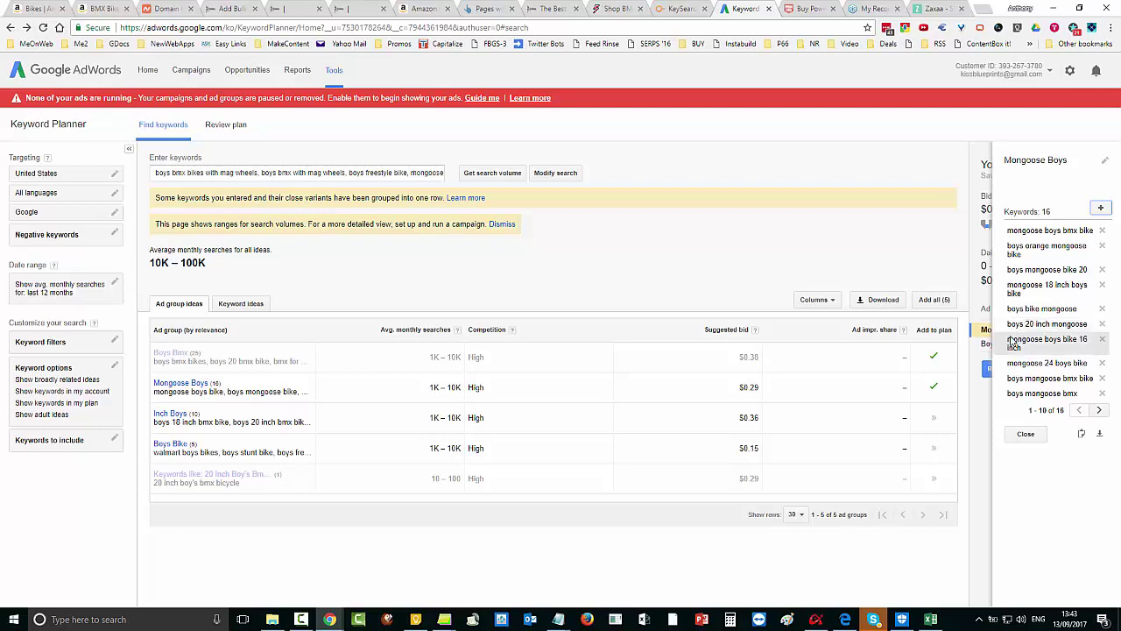
pyautogui.click(1026, 434)
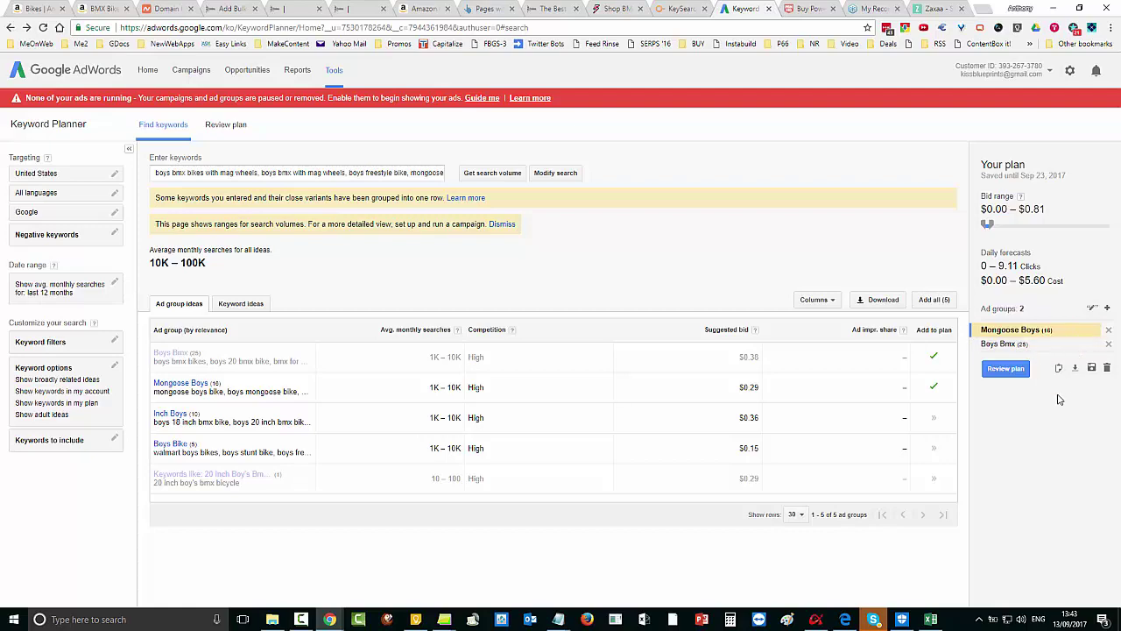
pyautogui.click(1059, 369)
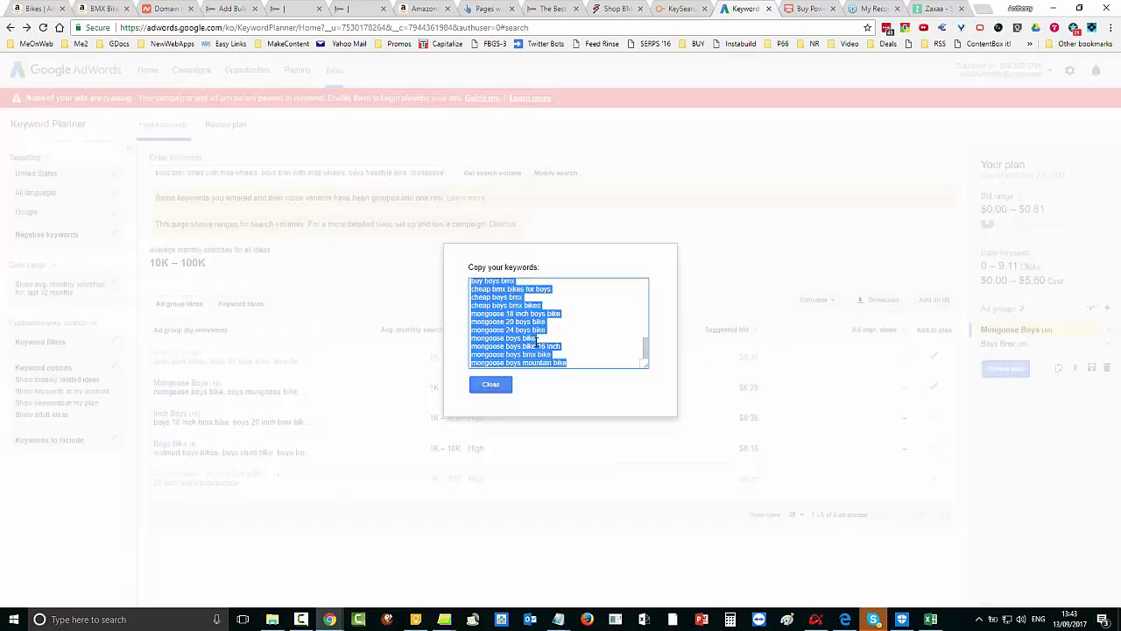
pyautogui.click(490, 385)
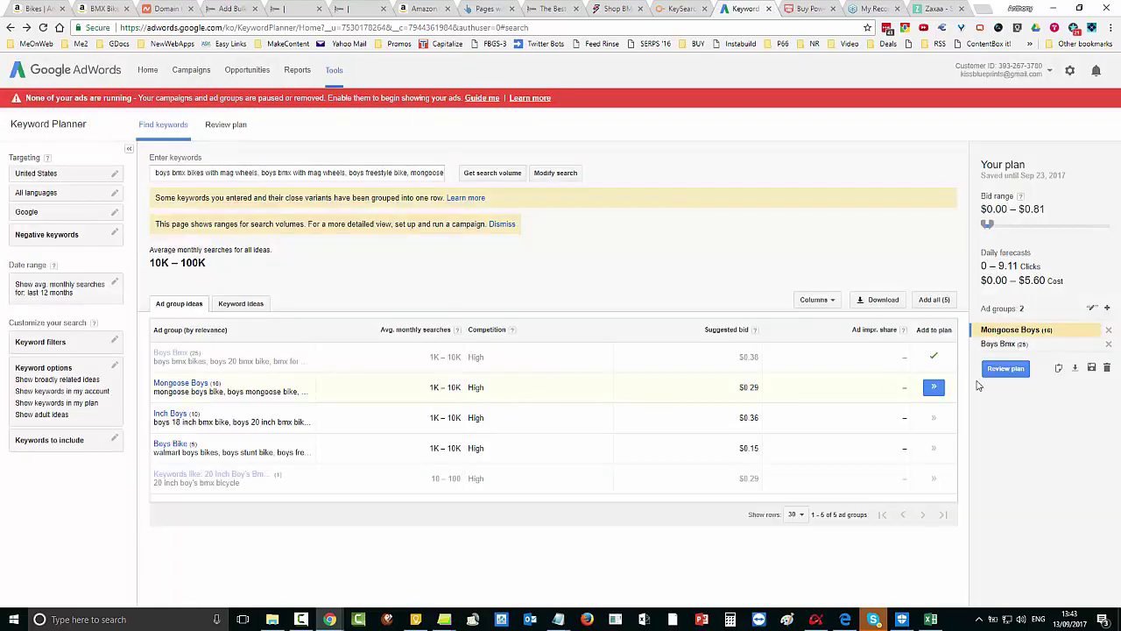
# - Copy the plan's combined keyword list for Boys Bmx and Mongoose Boys to the clipboard and close the copy dialog
pyautogui.click(1029, 347)
pyautogui.click(1032, 332)
pyautogui.click(1060, 369)
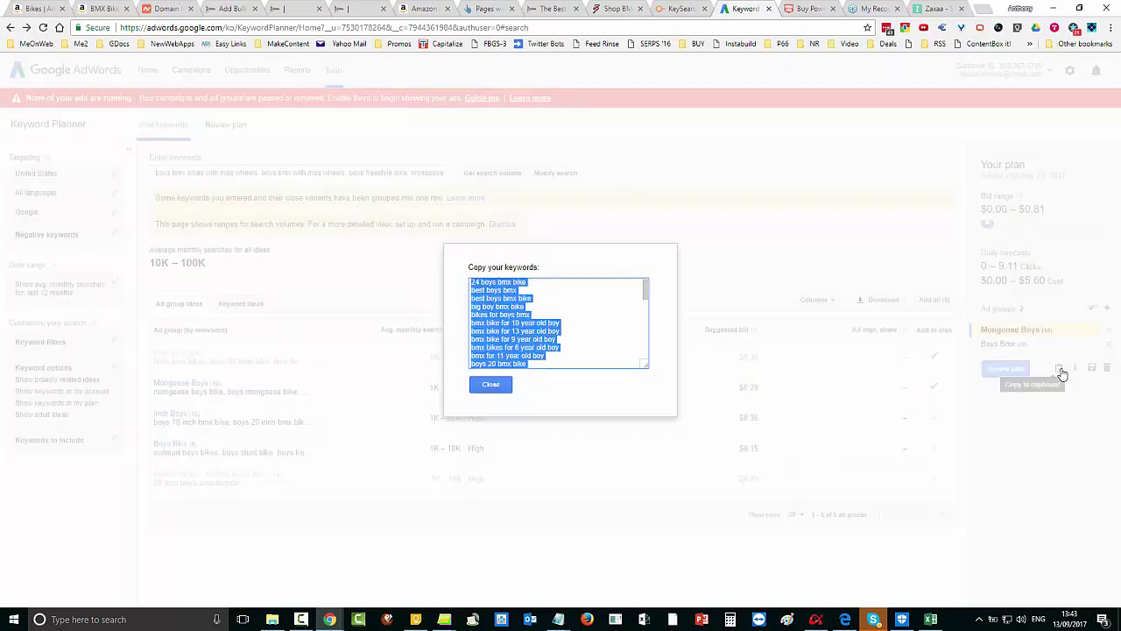
pyautogui.moveTo(645, 289); pyautogui.dragTo(646, 388)
pyautogui.rightClick(523, 324)
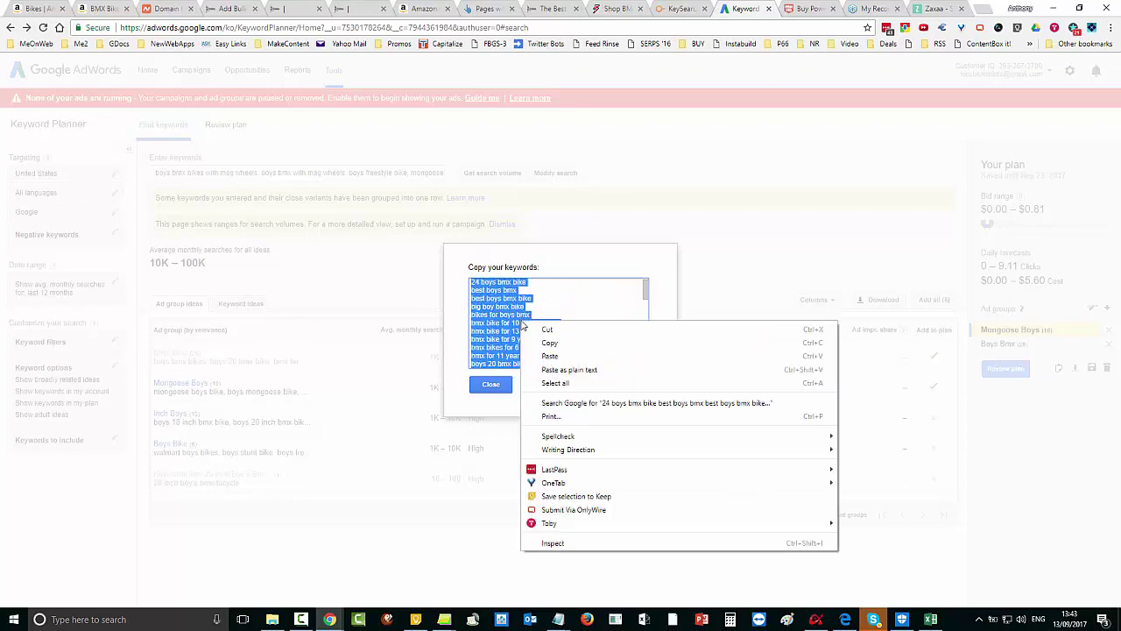
pyautogui.click(552, 343)
pyautogui.click(491, 384)
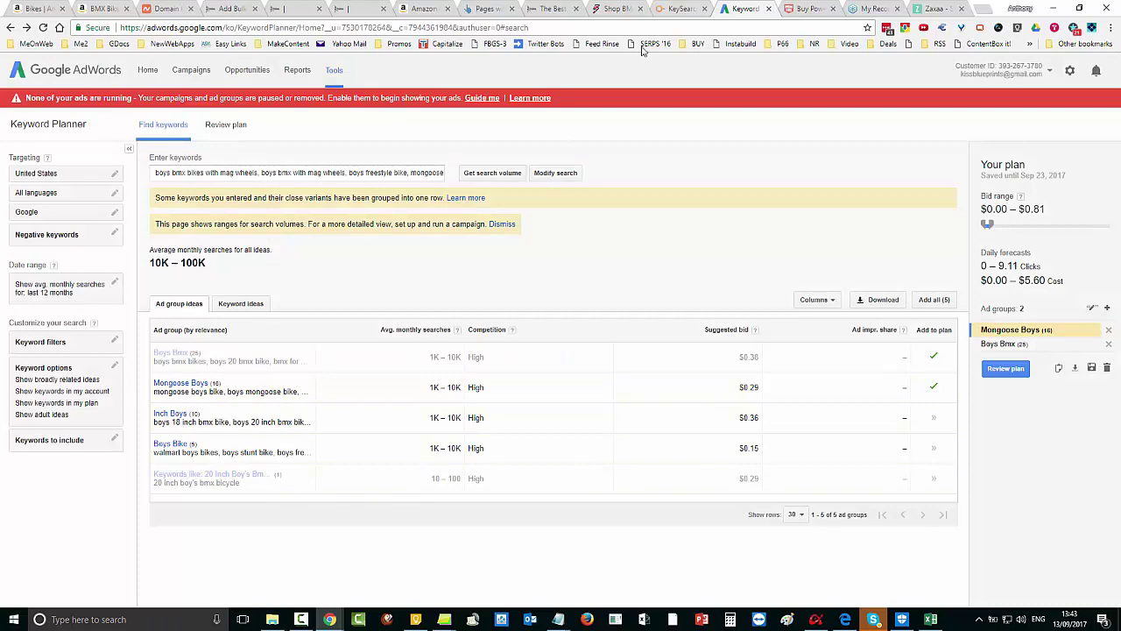
# - Switch to Traffic Scout Alpha and send the checked Mongoose products to WP Poster as a compare table
pyautogui.click(816, 620)
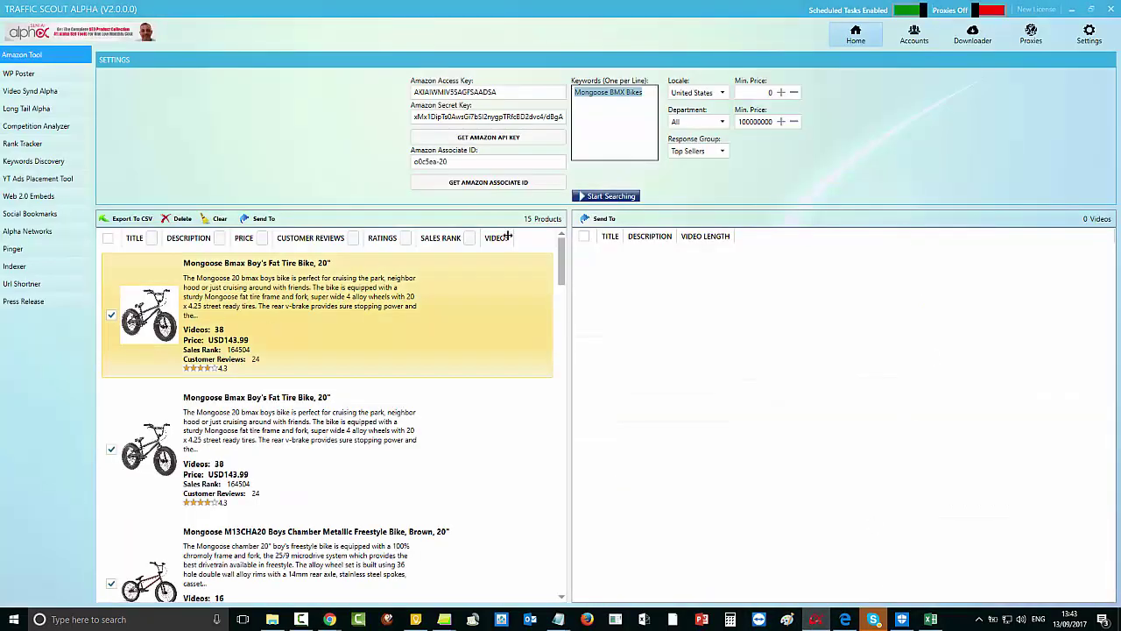
pyautogui.scroll(-3, 351, 543)
pyautogui.scroll(3, 350, 544)
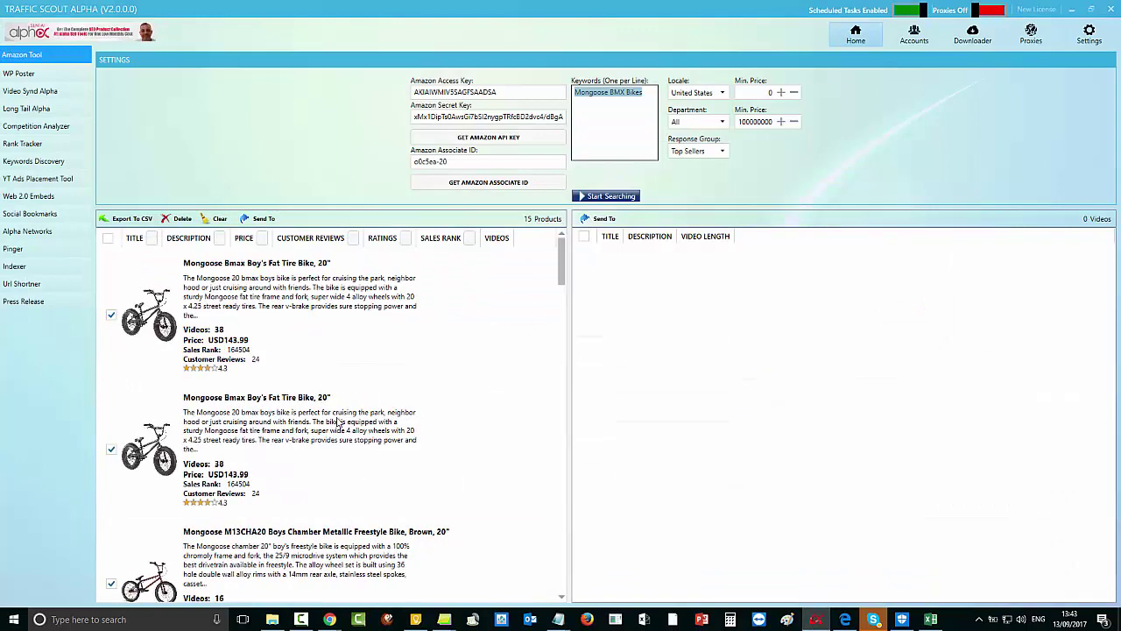
pyautogui.click(261, 219)
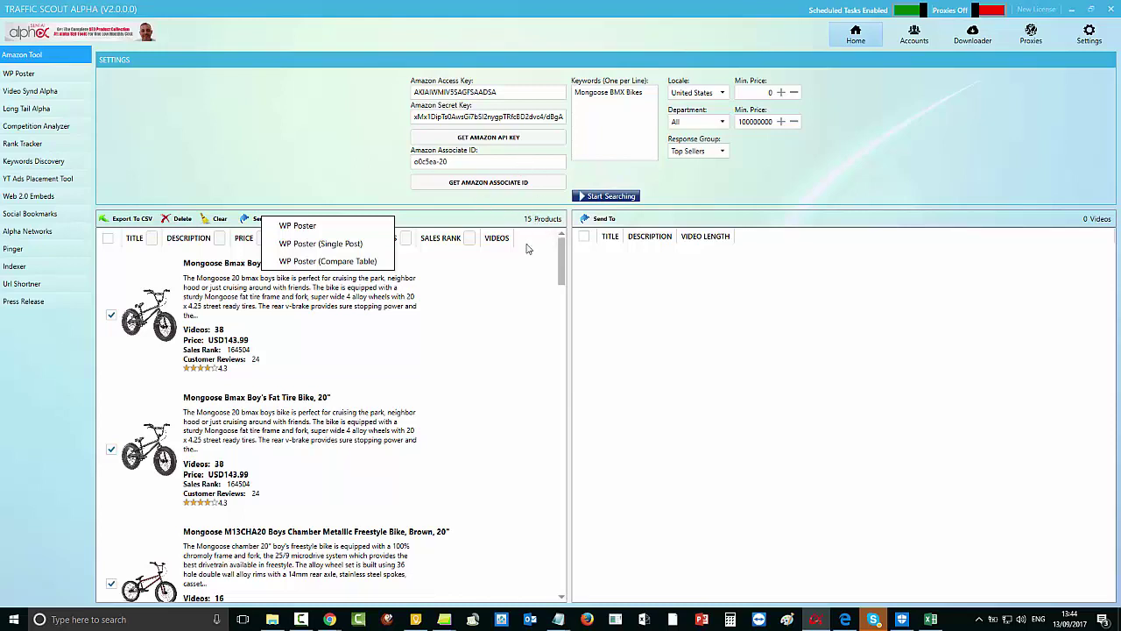
pyautogui.click(338, 262)
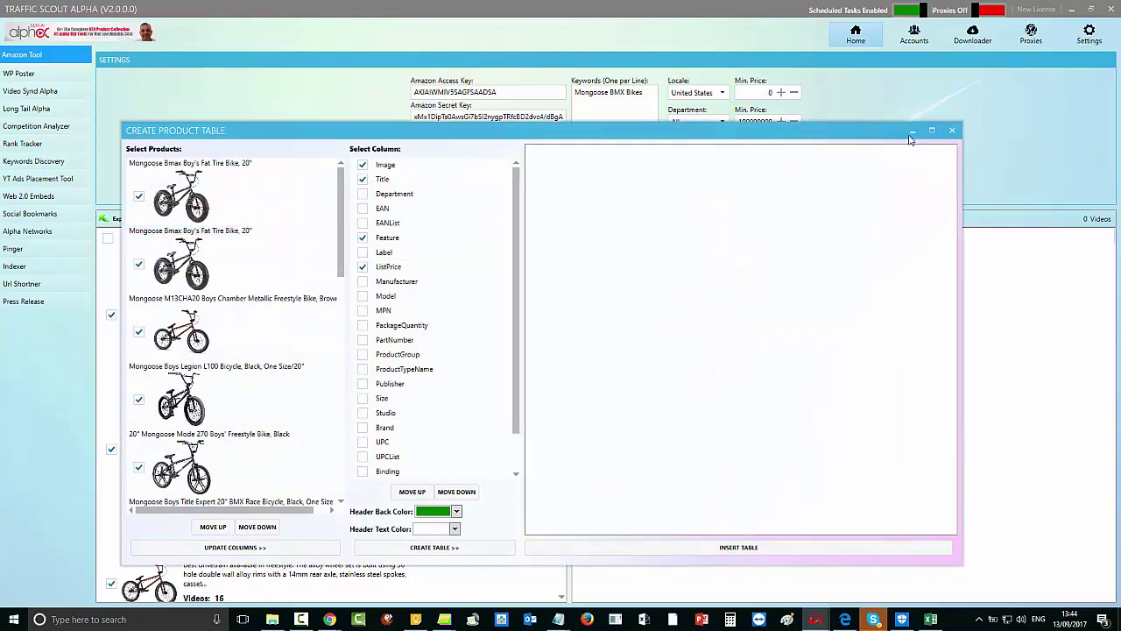
# - Create the product table with Image, Title, Feature, ListPrice and Buy Now columns in the maximized window and insert it into a post
pyautogui.click(932, 130)
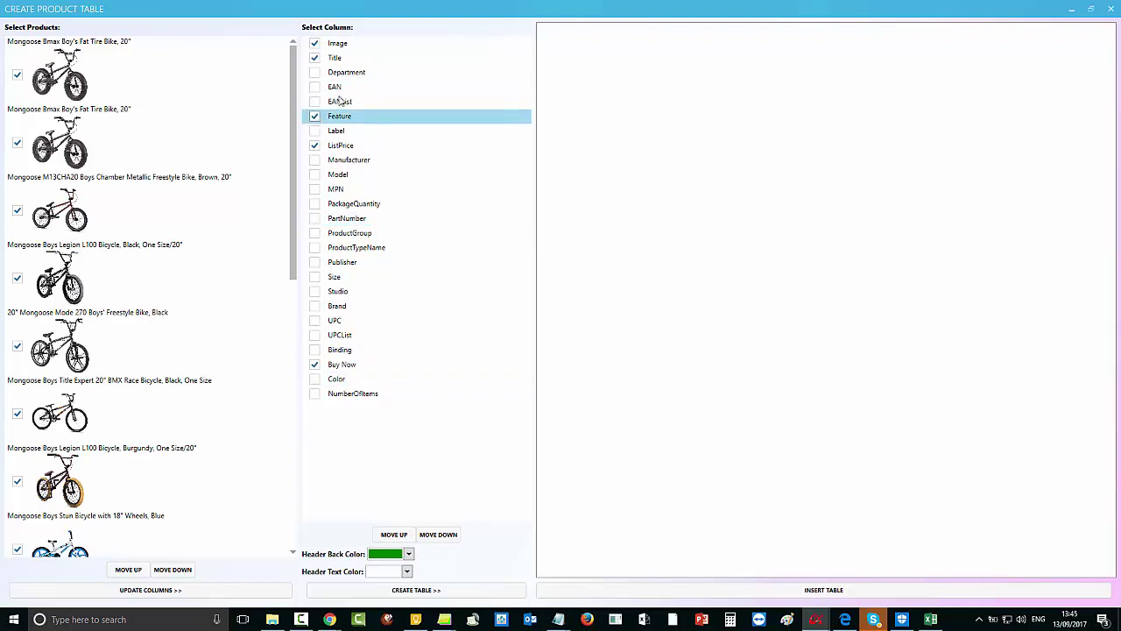
pyautogui.click(417, 594)
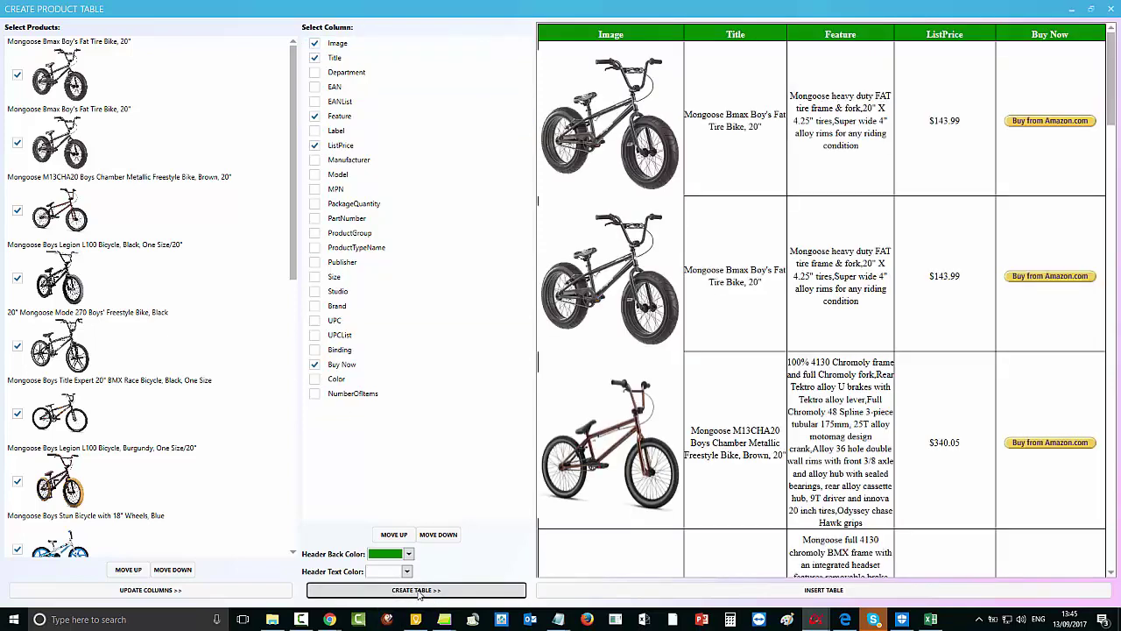
pyautogui.click(831, 593)
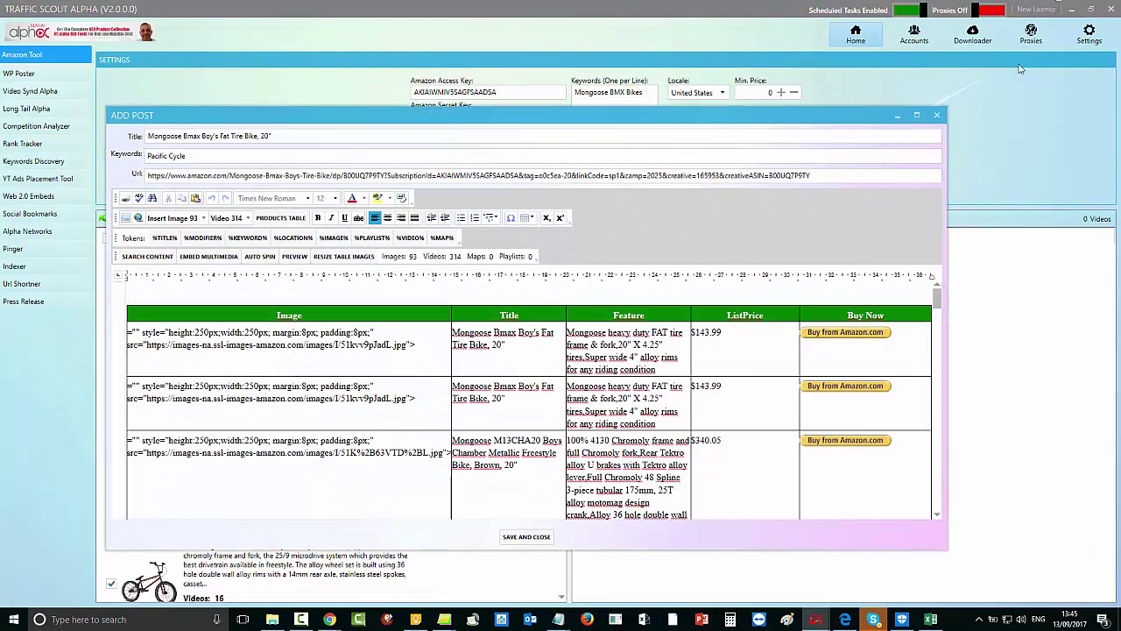
# - Maximize the Add Post window and change the post title to "Mongoose Boys BMX Bikes"
pyautogui.click(917, 116)
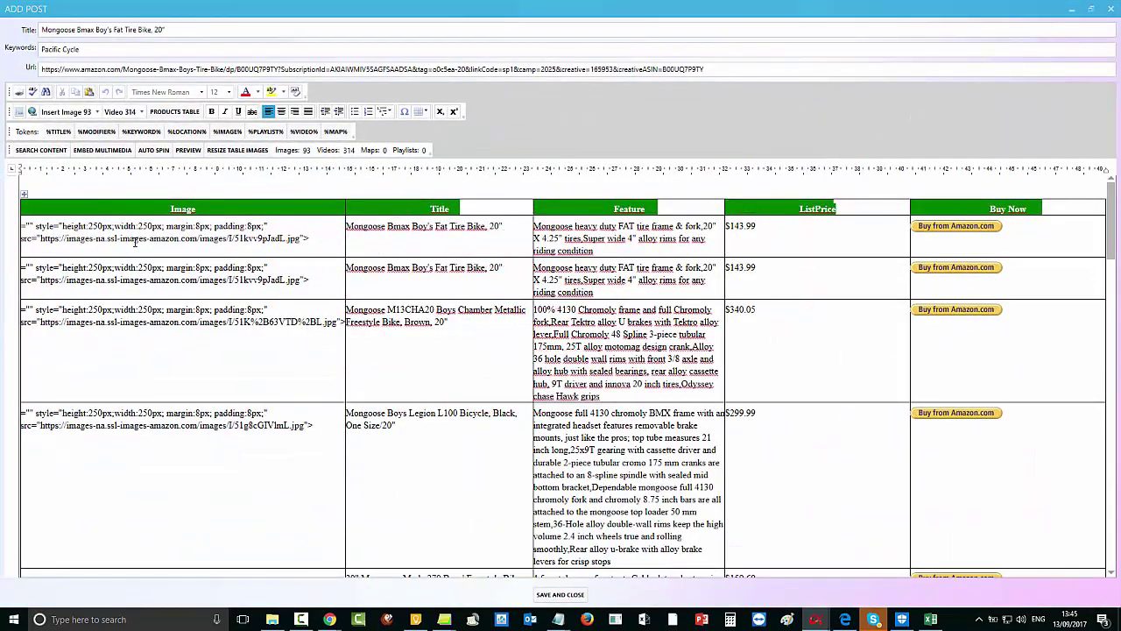
pyautogui.click(199, 183)
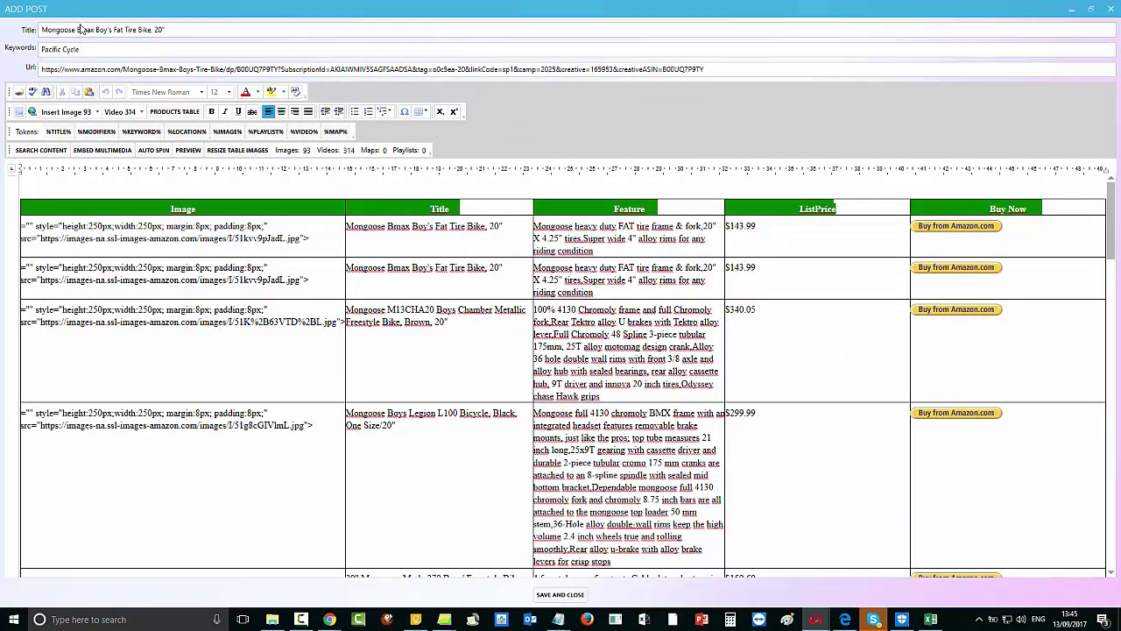
pyautogui.moveTo(77, 29); pyautogui.dragTo(177, 29)
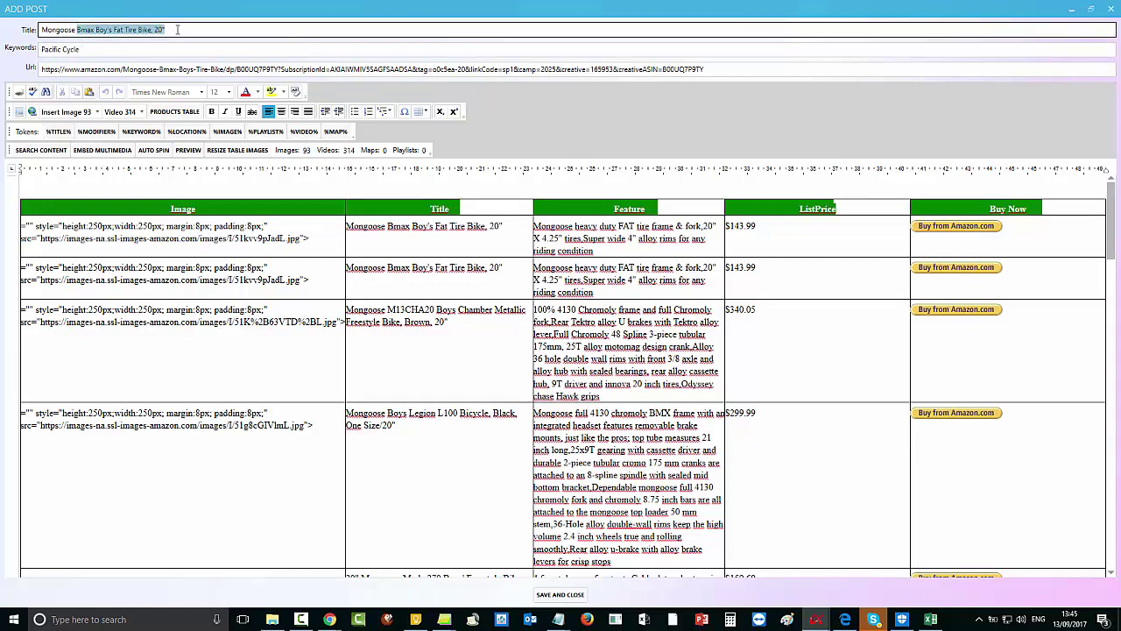
pyautogui.write('Boys ')
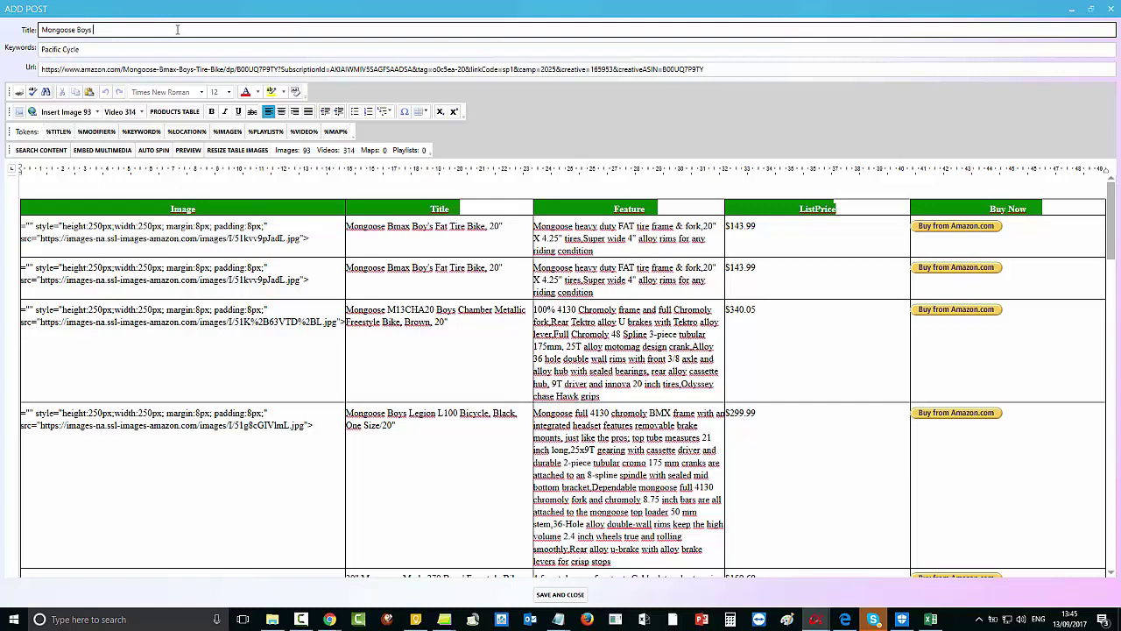
pyautogui.write('BMX Bikes')
pyautogui.click(156, 283)
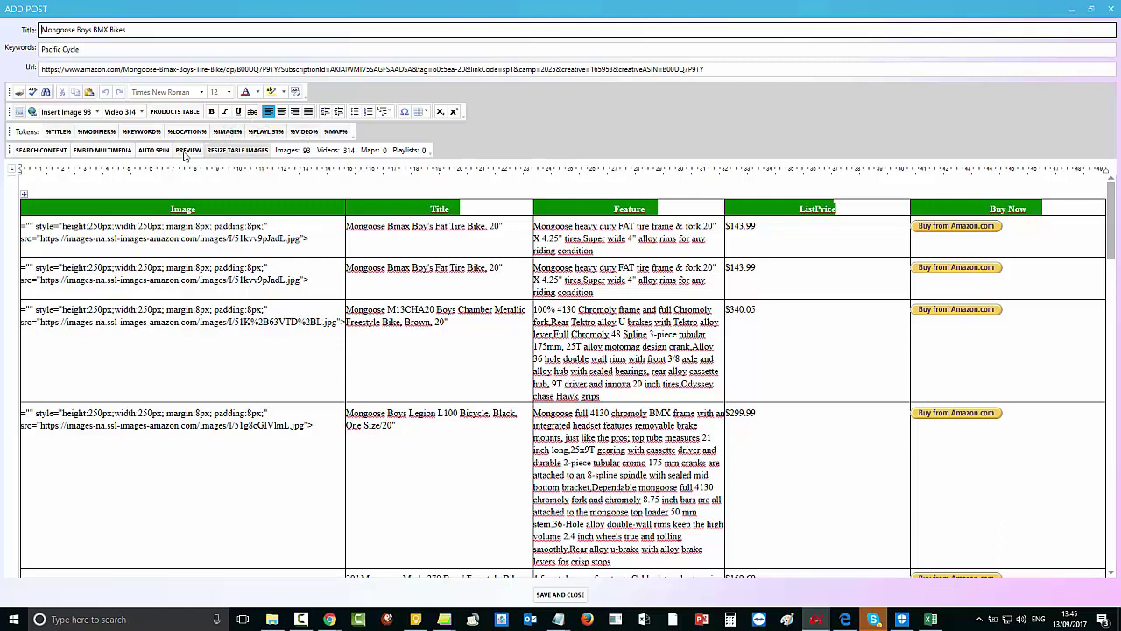
# - Resize the table images to 50 and look through the product table from start to end
pyautogui.click(234, 150)
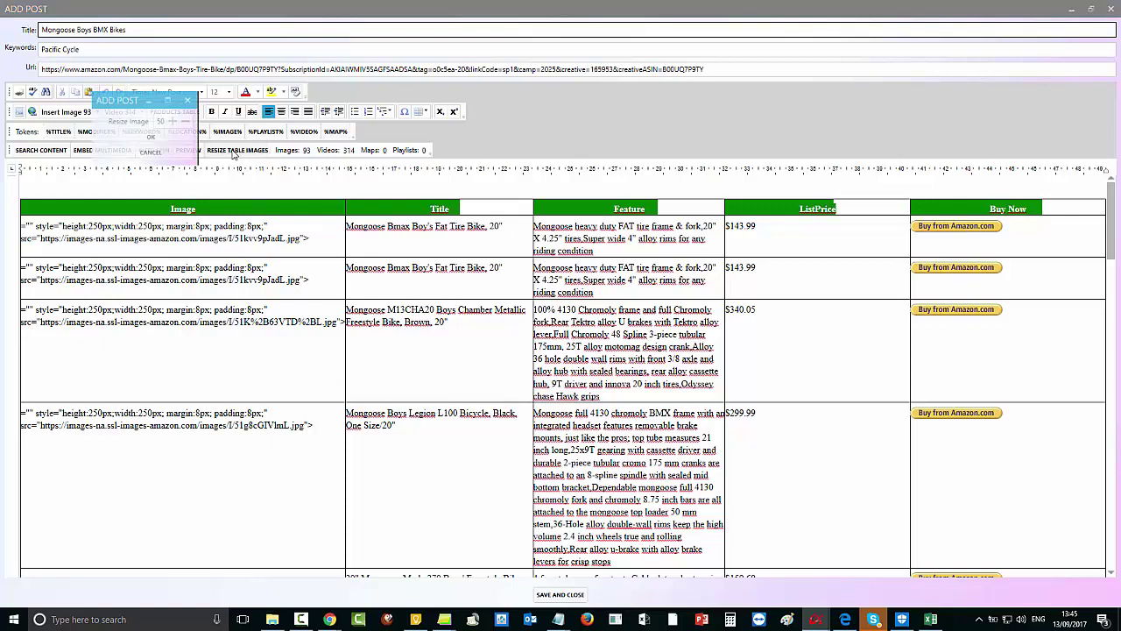
pyautogui.click(161, 138)
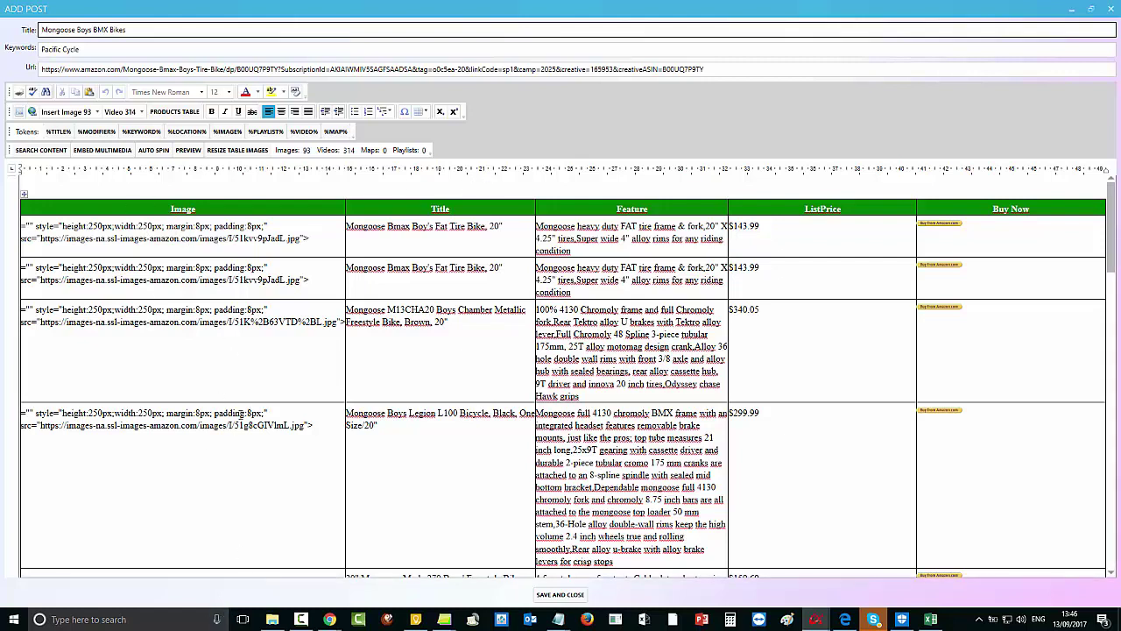
pyautogui.scroll(-5, 237, 442)
pyautogui.scroll(-2, 236, 443)
pyautogui.scroll(-5, 237, 442)
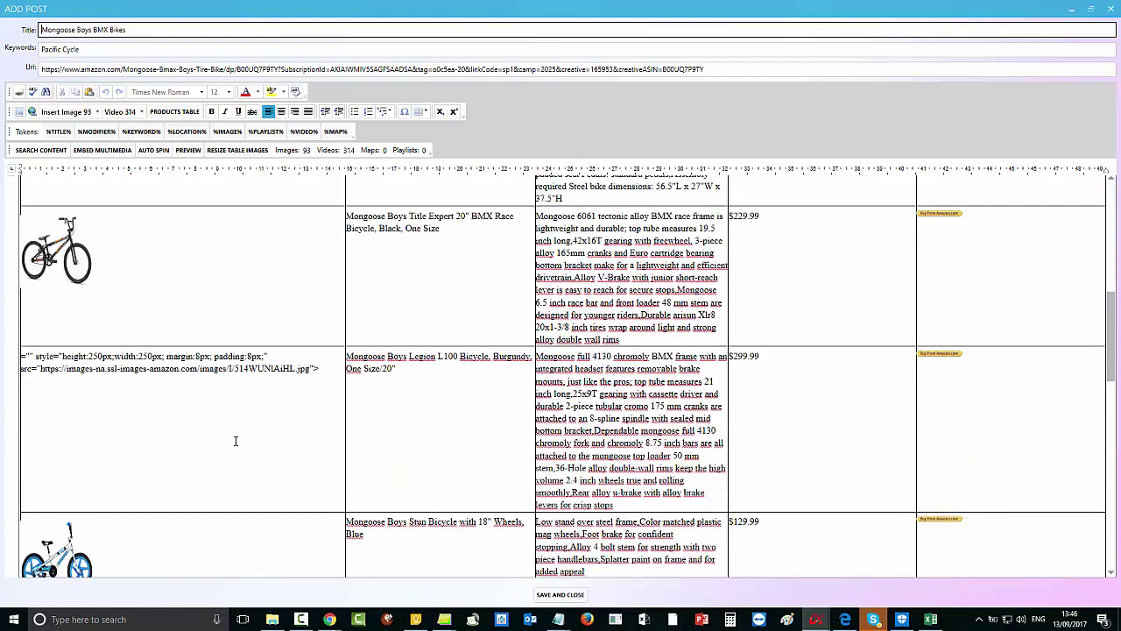
pyautogui.scroll(-3, 232, 443)
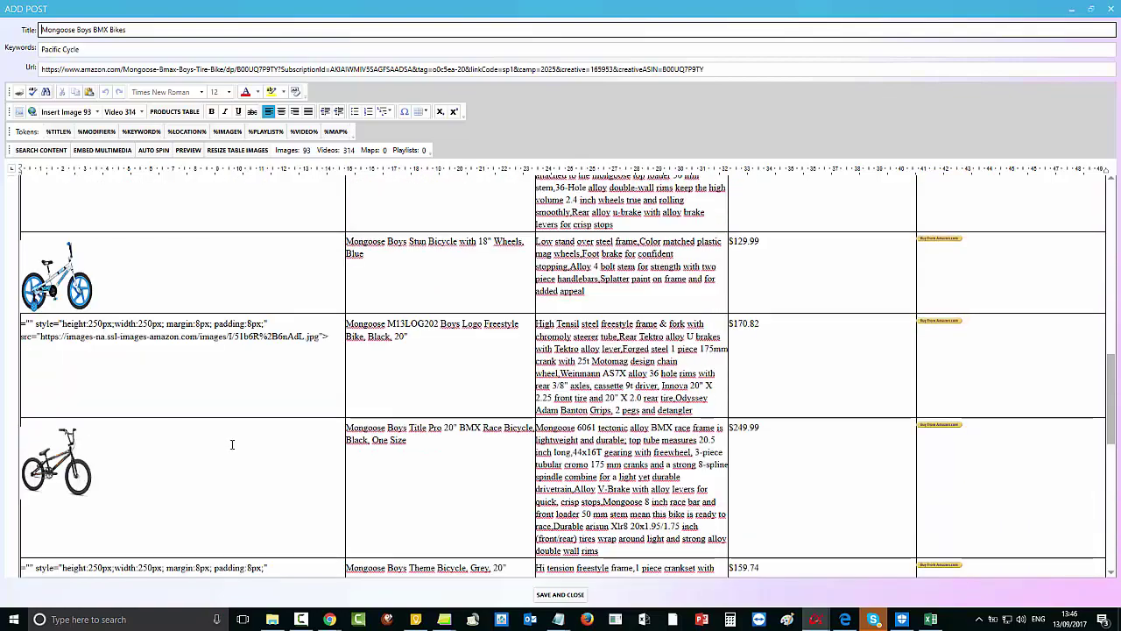
pyautogui.scroll(-10, 233, 445)
pyautogui.scroll(15, 234, 446)
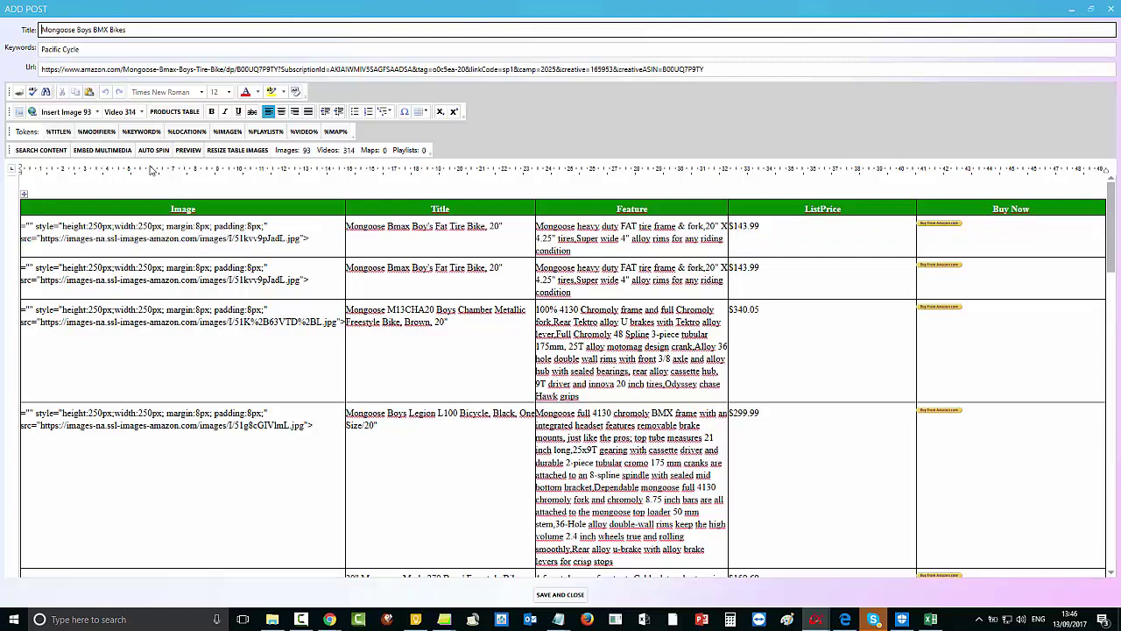
# - Extend the post title to "Top 15 Customer Rated Mongoose Boys BMX Bikes"
pyautogui.write('Top Rated')
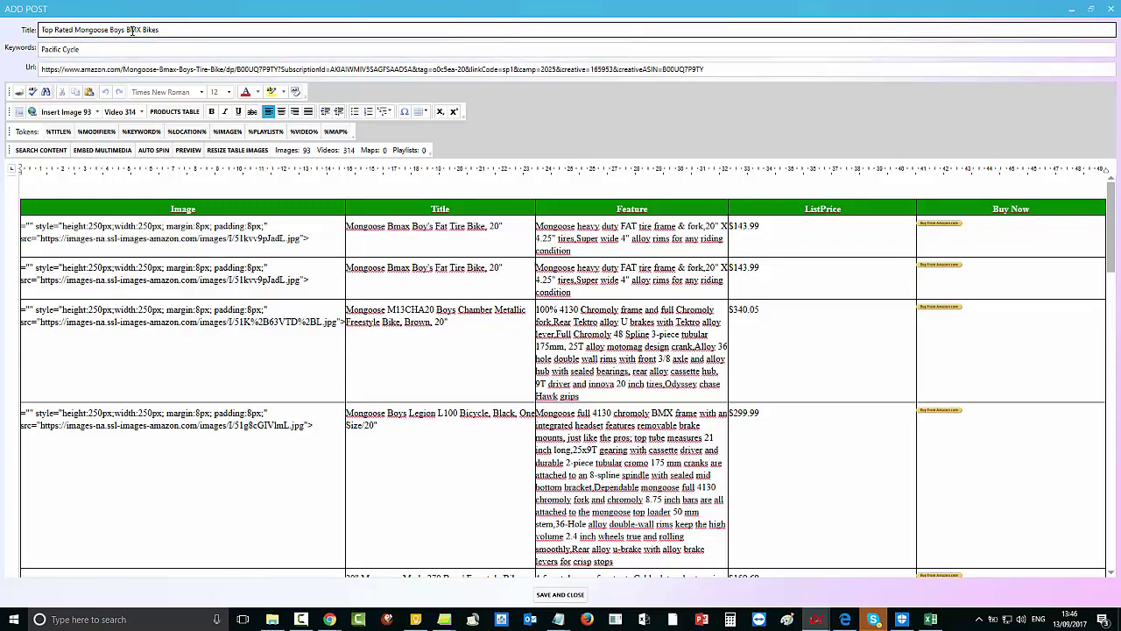
pyautogui.click(54, 30)
pyautogui.write('15')
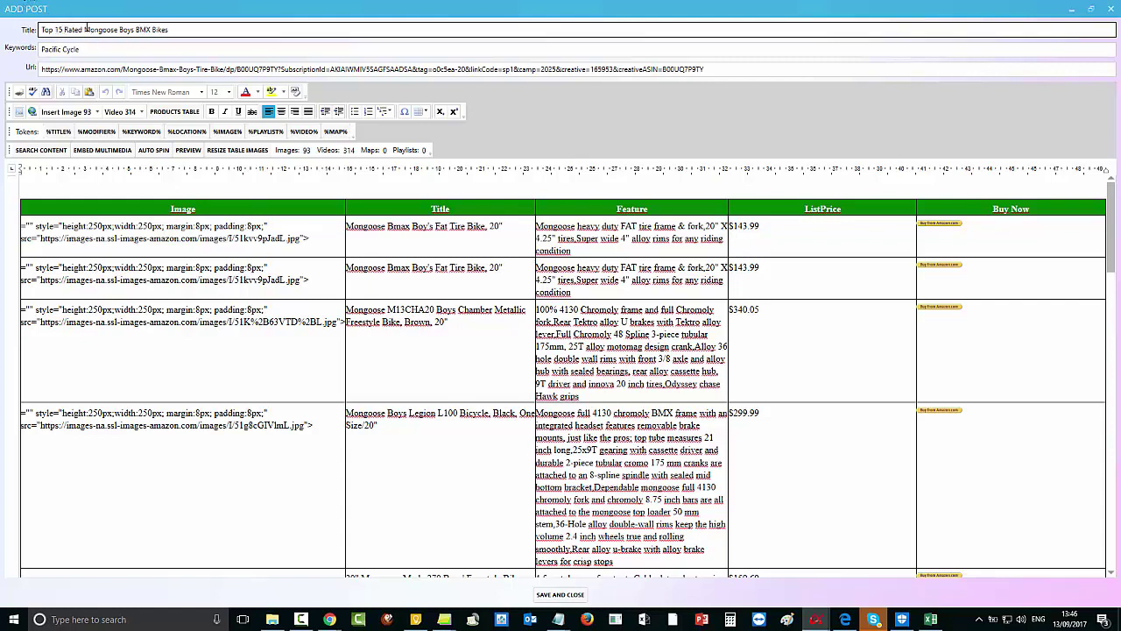
pyautogui.click(65, 30)
pyautogui.write('Customer')
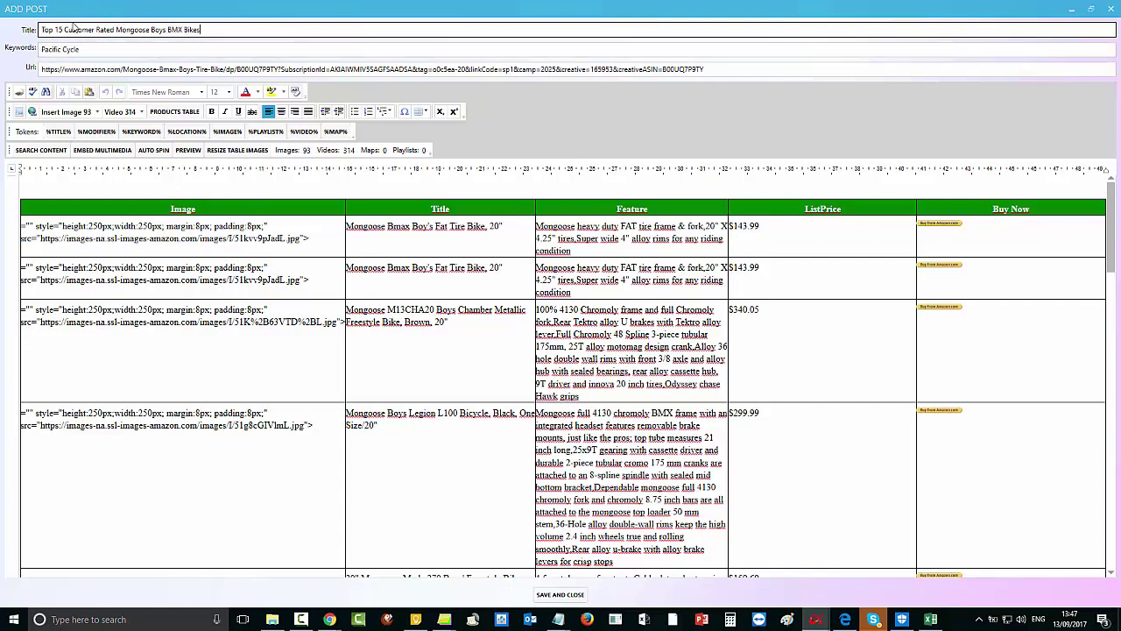
# - Replace the post's keywords with "BMX, Boys" and save and close the post
pyautogui.moveTo(91, 51); pyautogui.dragTo(8, 53)
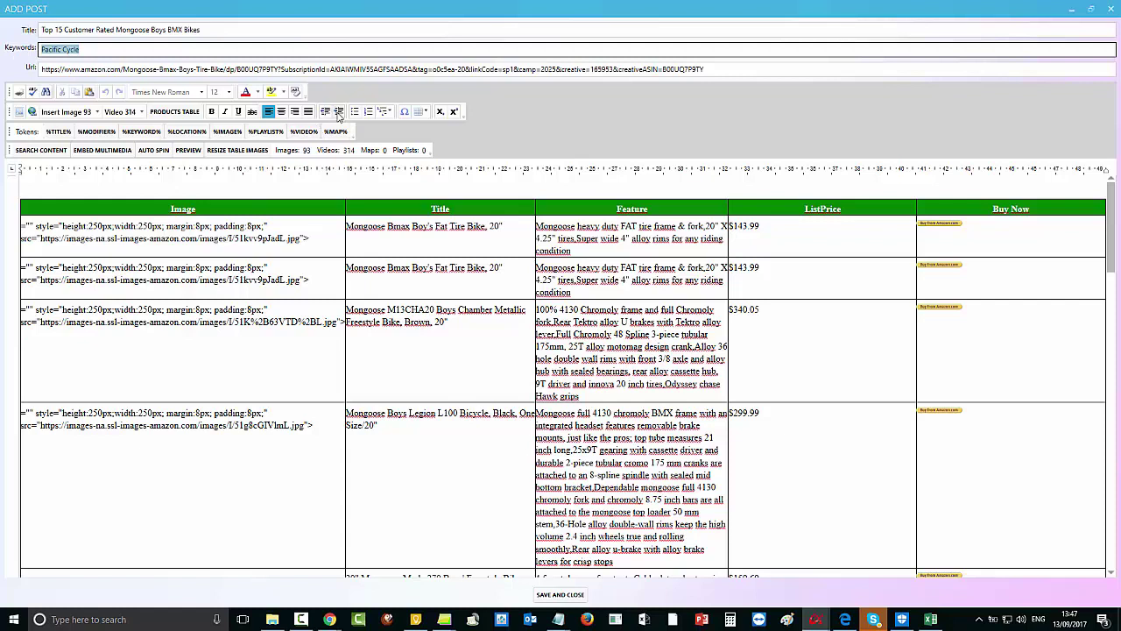
pyautogui.write('BMX, Boys')
pyautogui.click(561, 595)
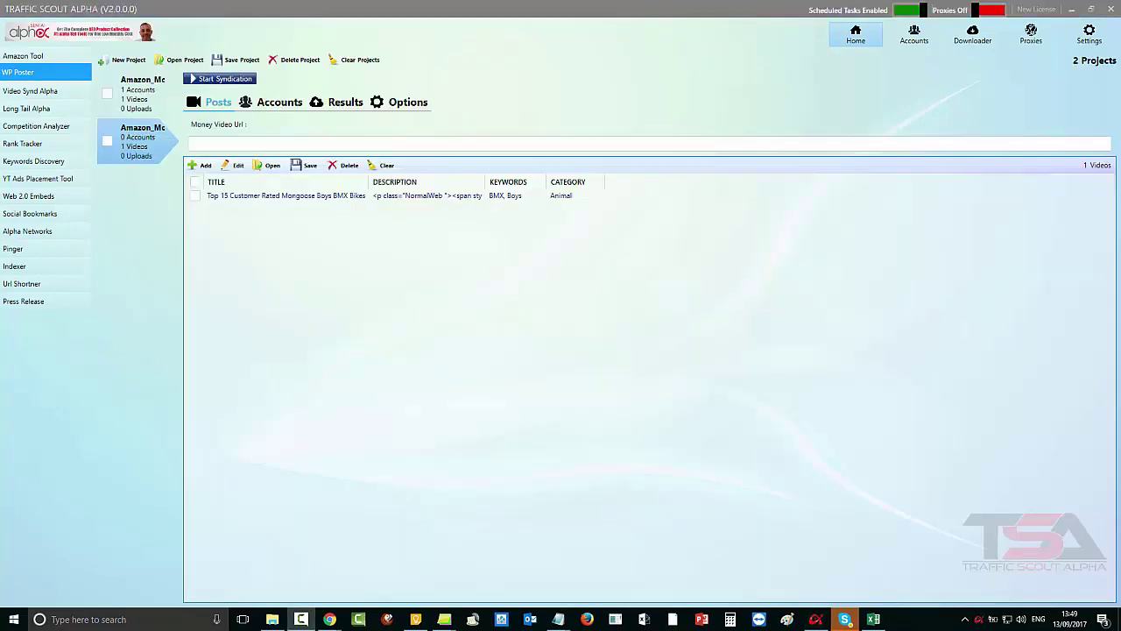
# - Load the WordPress account file buybikesonline.gawaf into the project's accounts
pyautogui.click(385, 200)
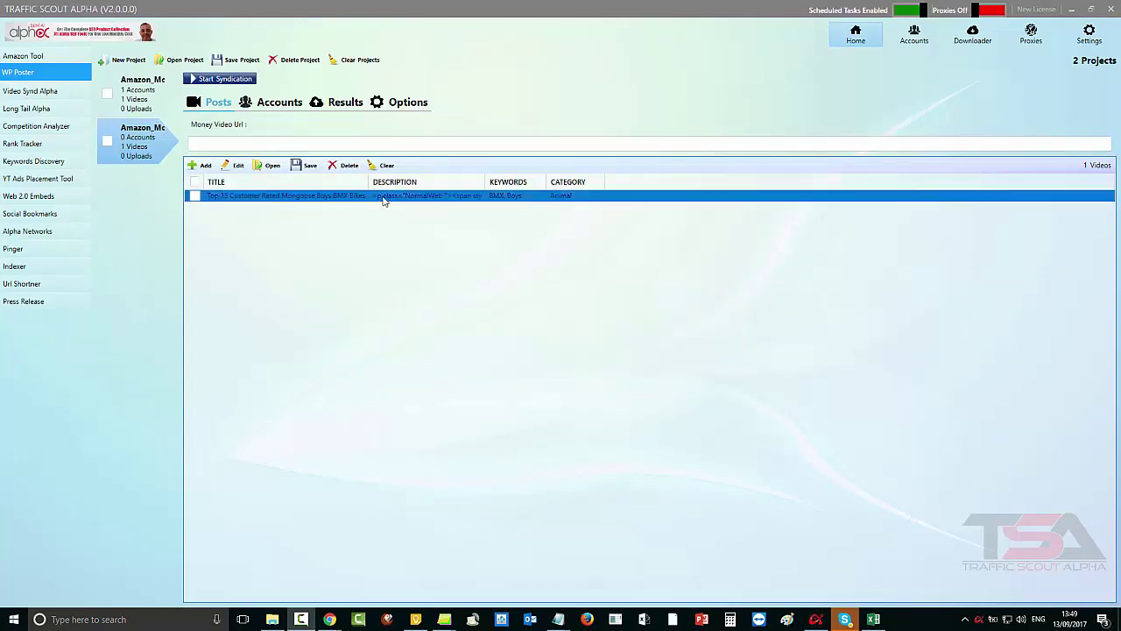
pyautogui.click(196, 198)
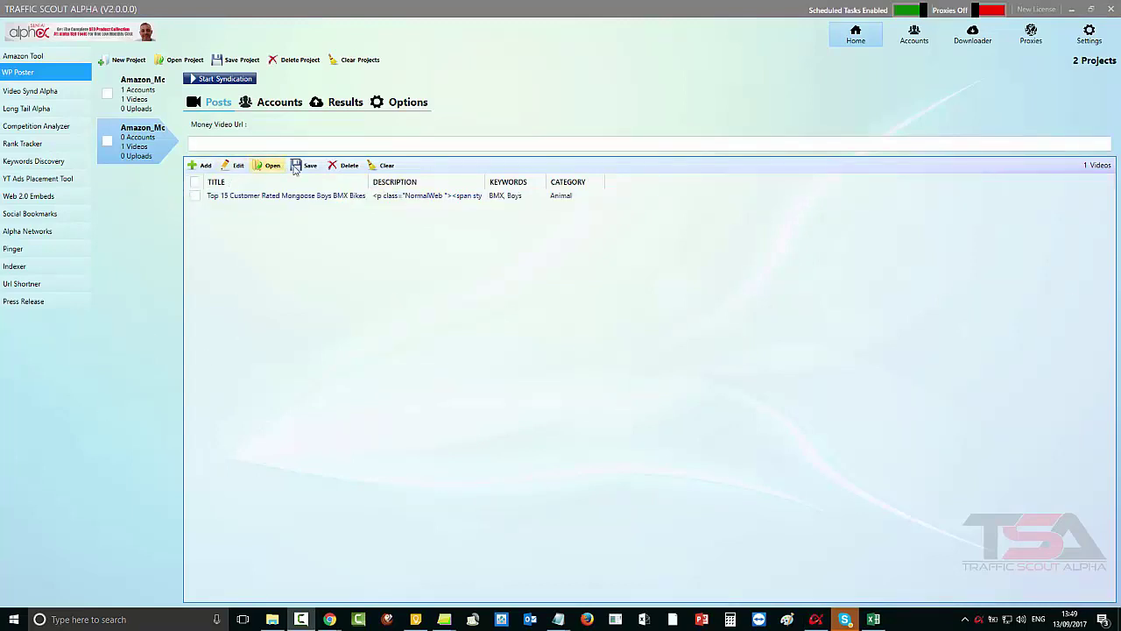
pyautogui.click(271, 106)
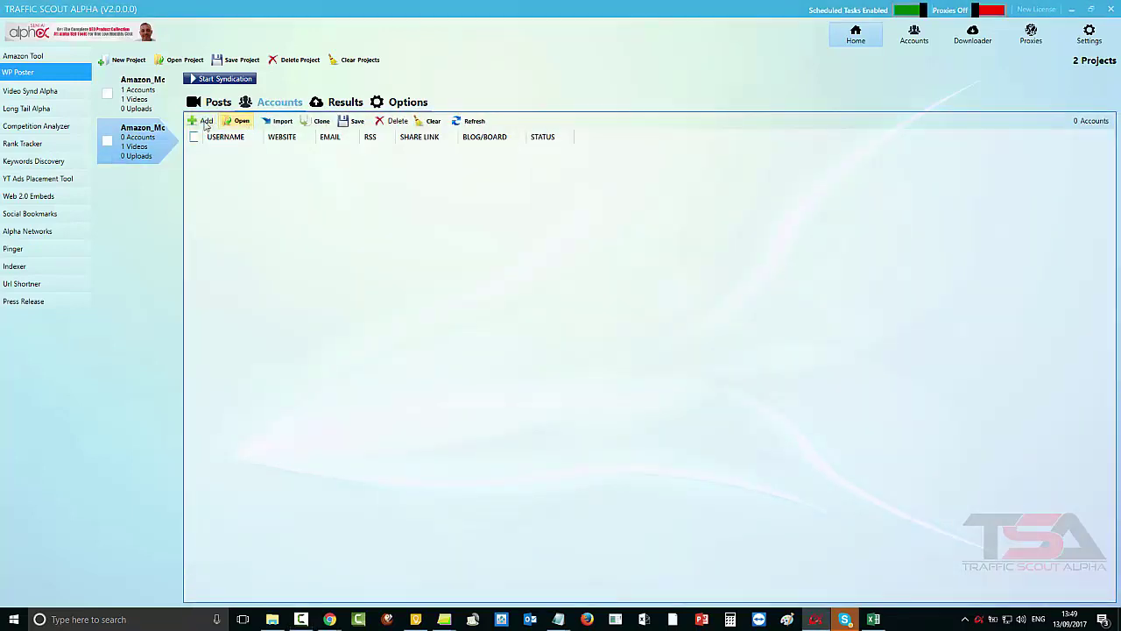
pyautogui.click(249, 125)
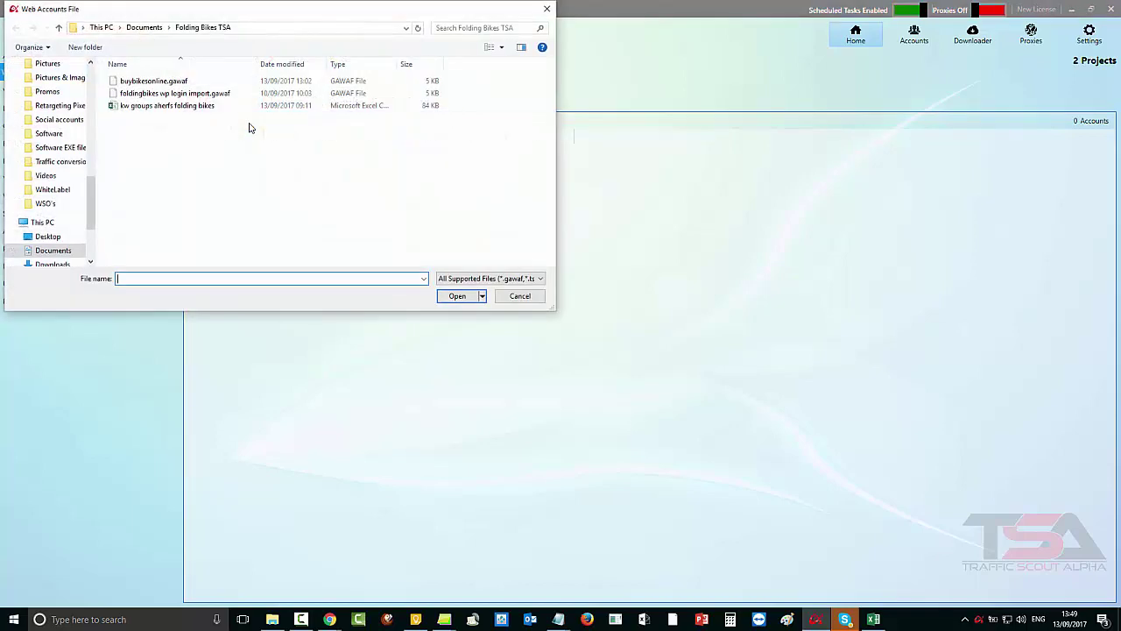
pyautogui.click(132, 82)
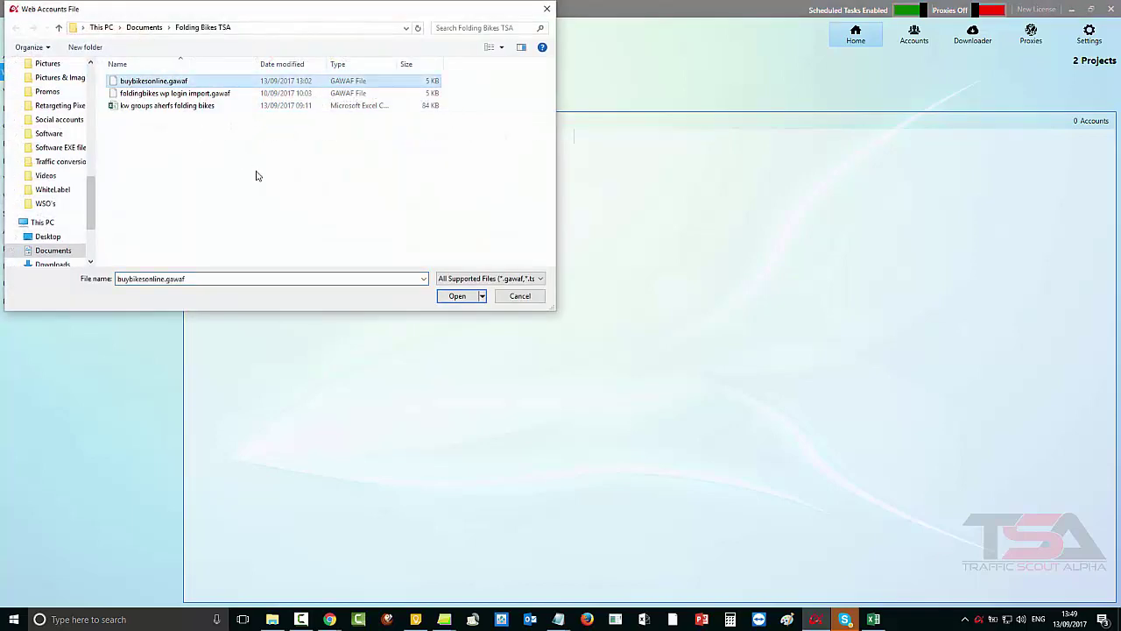
pyautogui.click(454, 297)
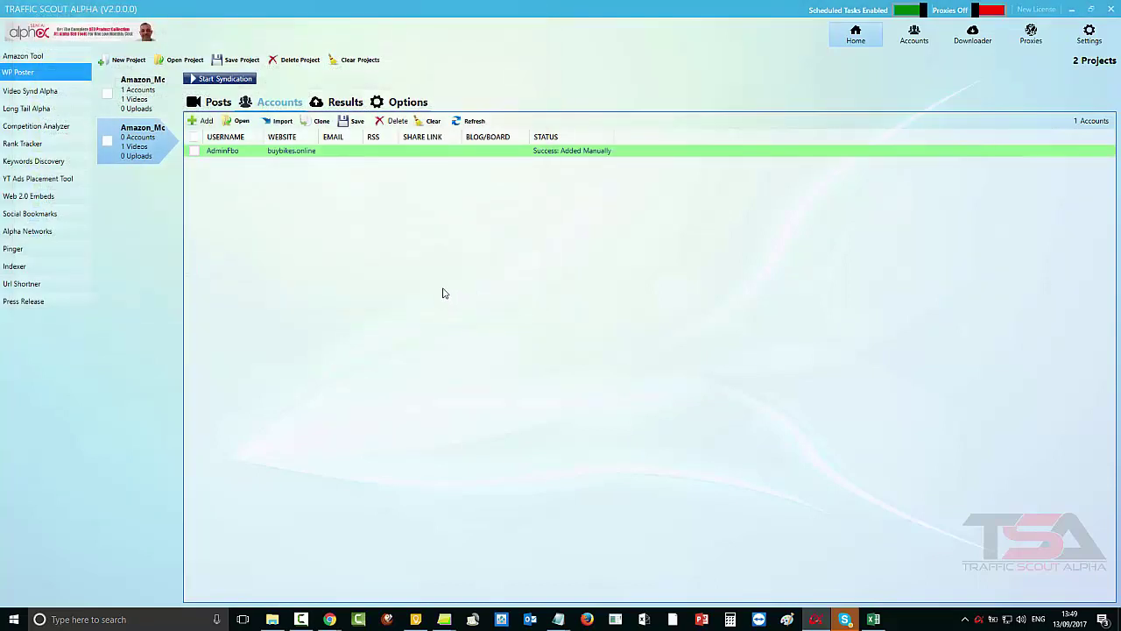
# - Enable Ping Urls, Index Urls and Send To Rank Tracker after uploading plus Save as Draft, and disable Make Linkwheel
pyautogui.click(403, 102)
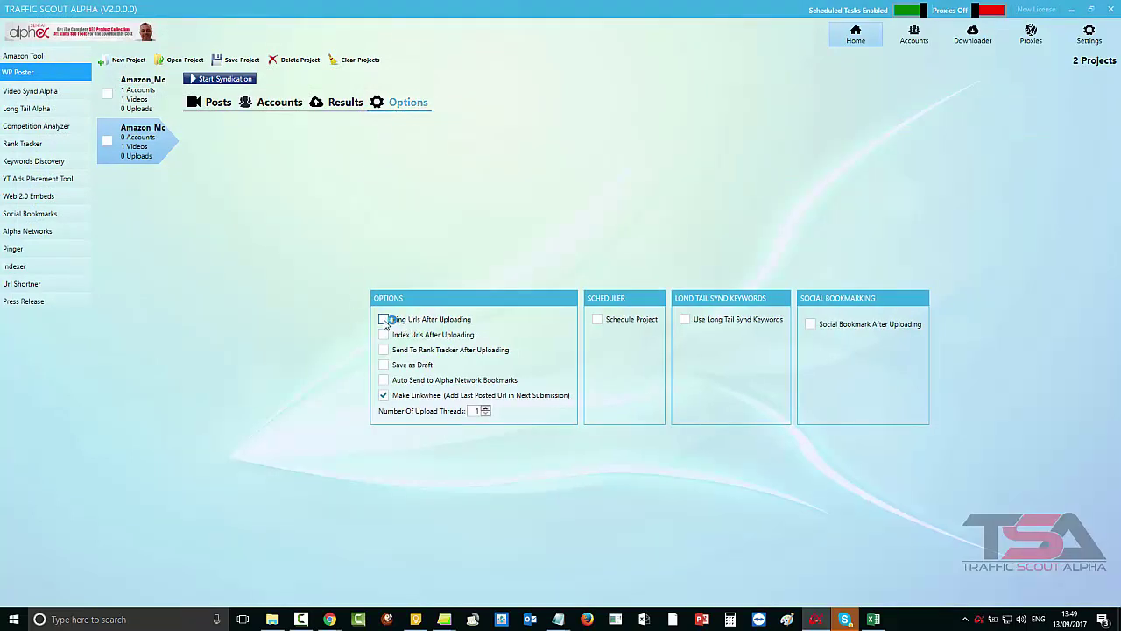
pyautogui.click(386, 322)
pyautogui.click(383, 334)
pyautogui.click(384, 351)
pyautogui.click(384, 395)
# - Check the "Top 15 Customer Rated Mongoose Boys BMX Bikes" post for syndication and review the project options
pyautogui.click(215, 104)
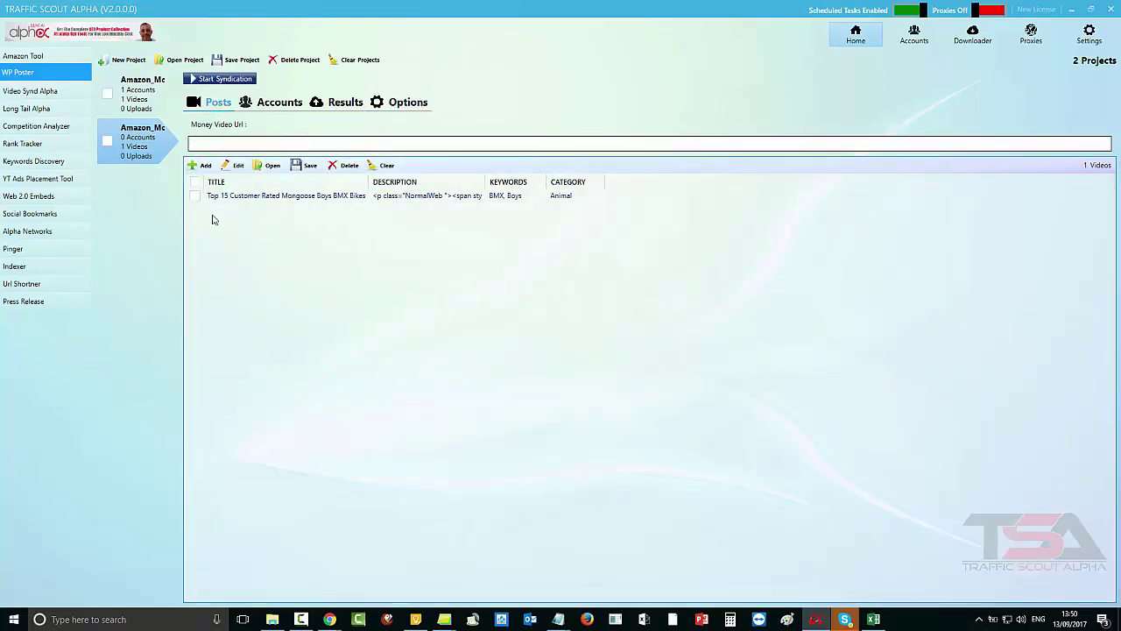
pyautogui.click(195, 197)
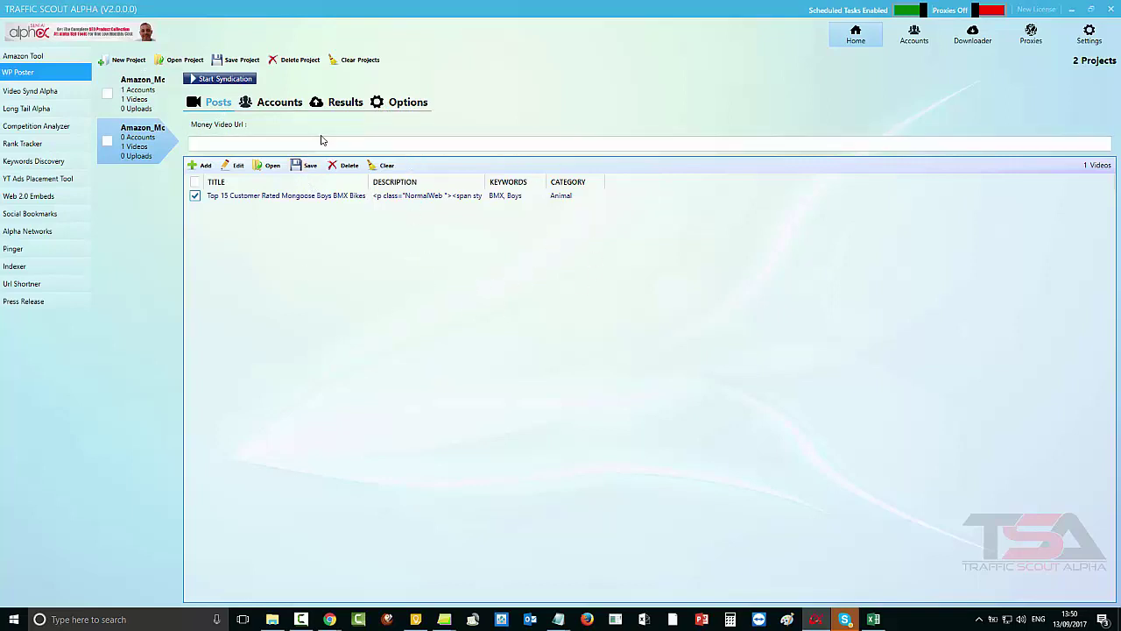
pyautogui.click(409, 102)
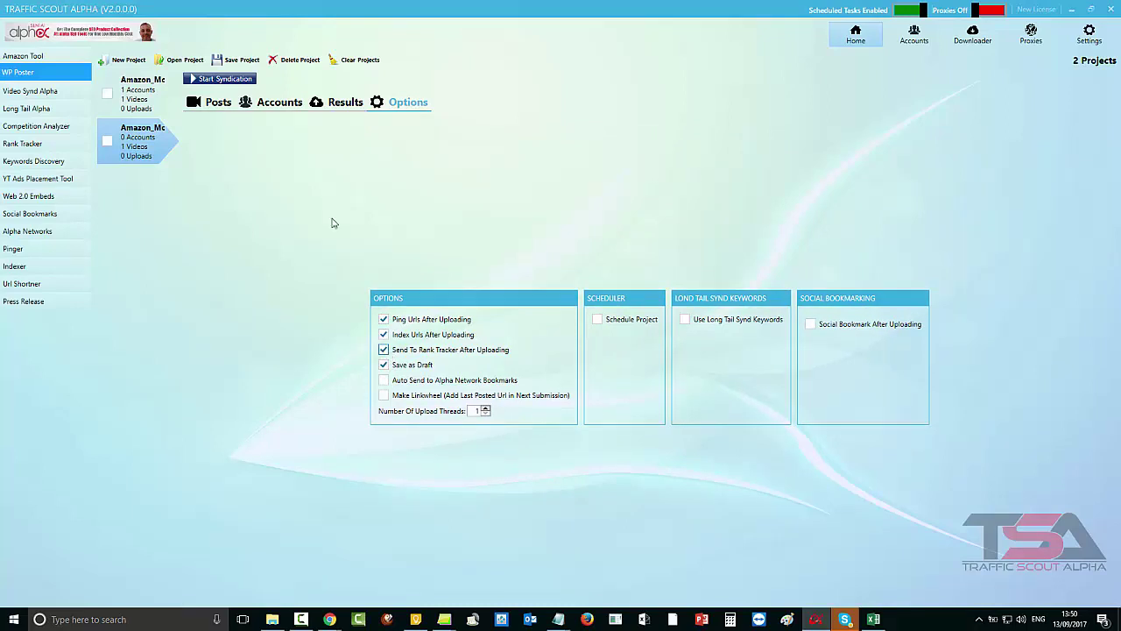
pyautogui.click(209, 104)
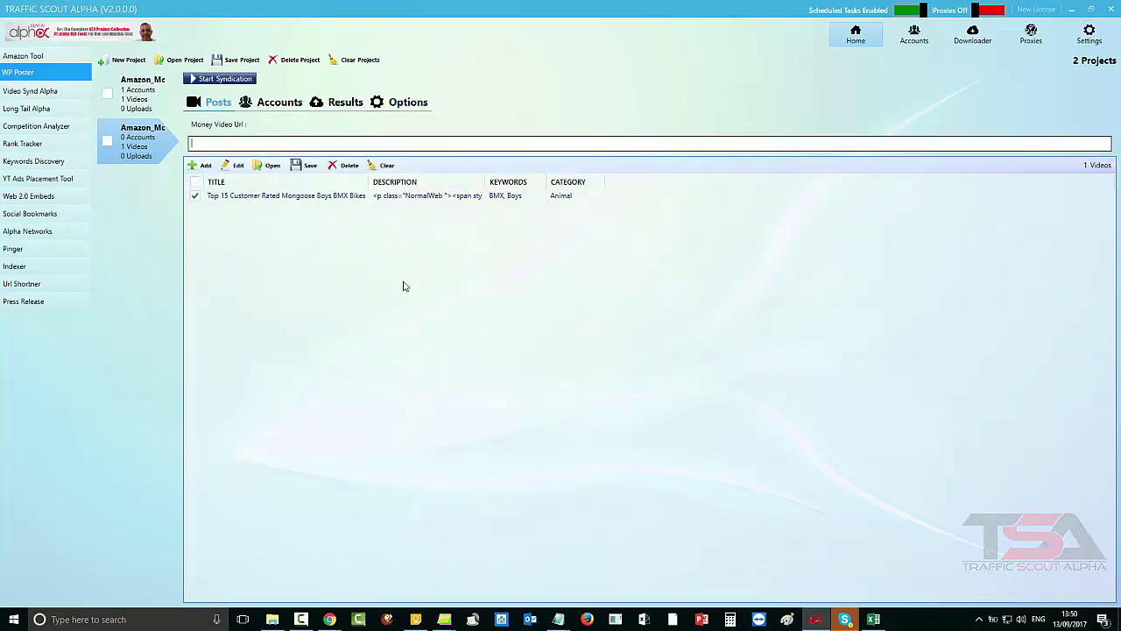